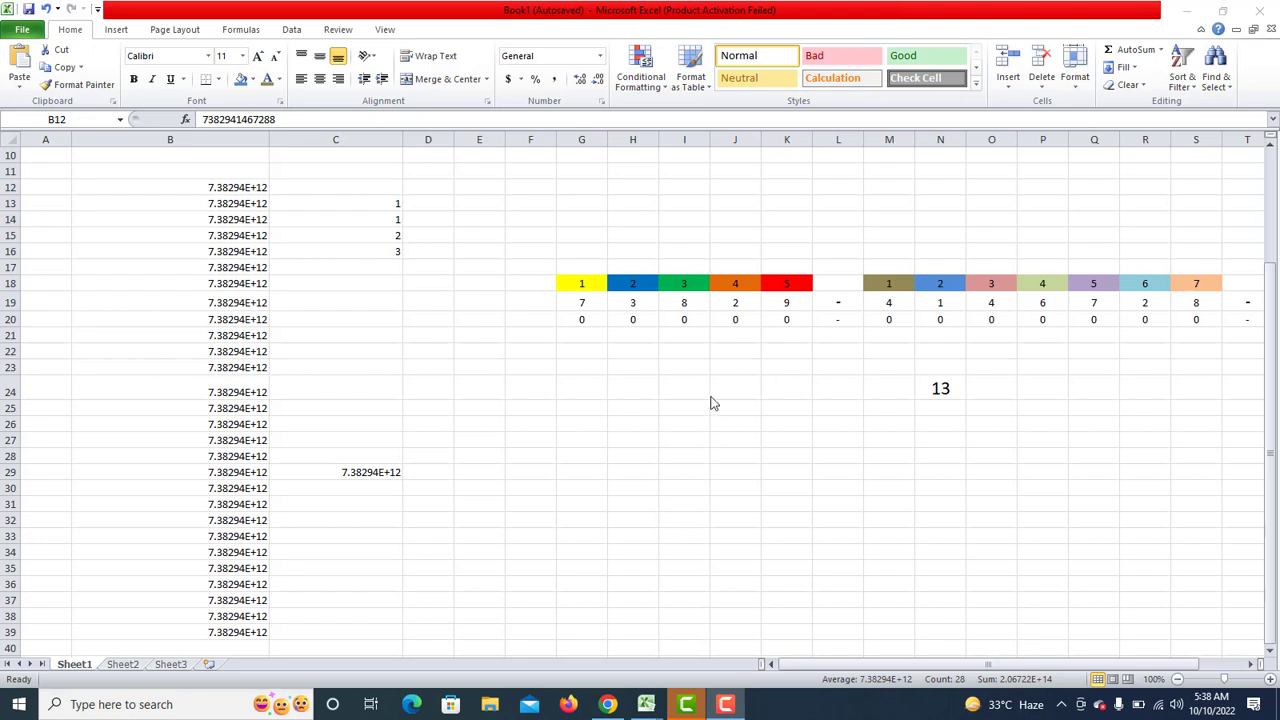
Select the long numbers in B12:B39.
{"action": "left_click", "coordinate": [227, 217]}
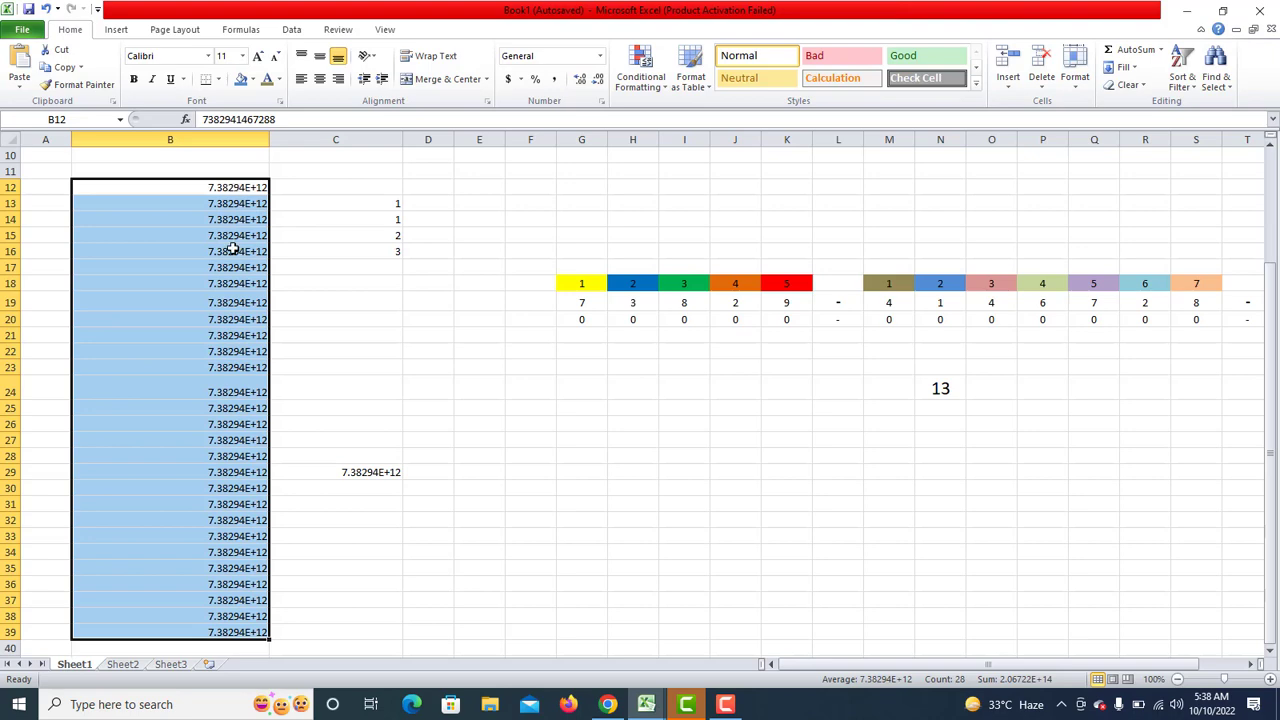
{"action": "left_click", "coordinate": [229, 236]}
{"action": "left_click", "coordinate": [293, 203]}
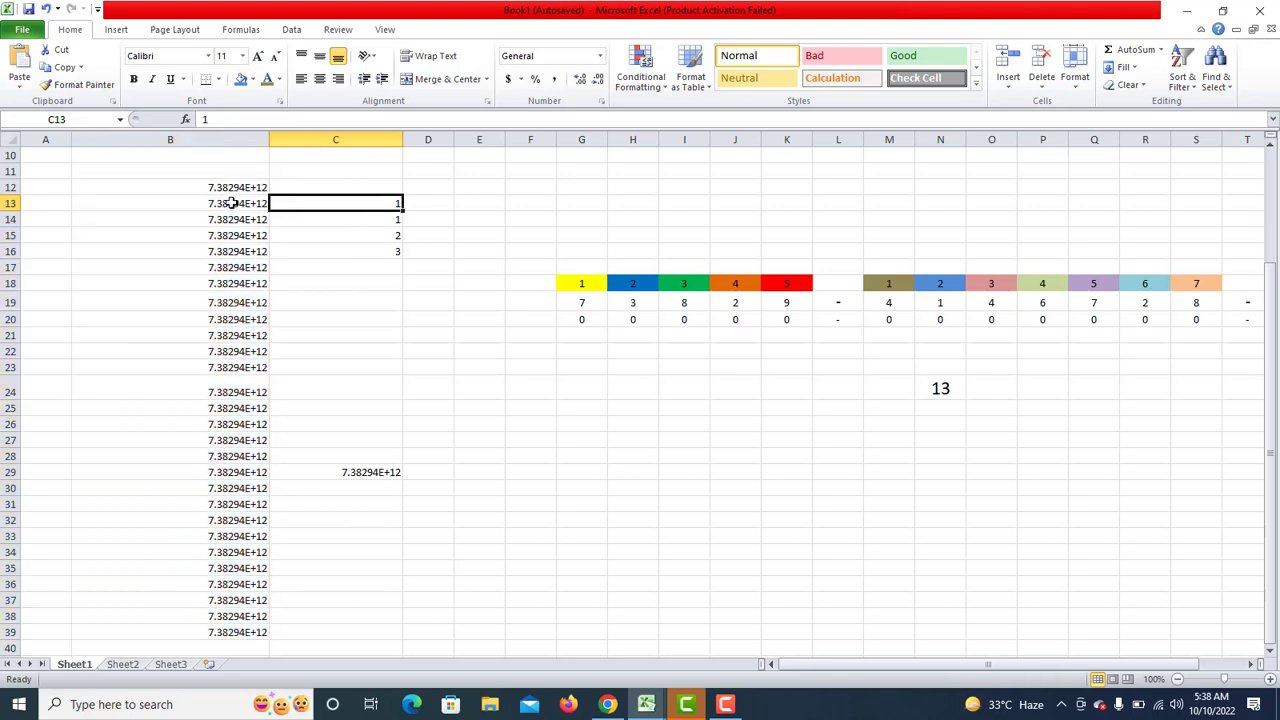
{"action": "left_click", "coordinate": [241, 187]}
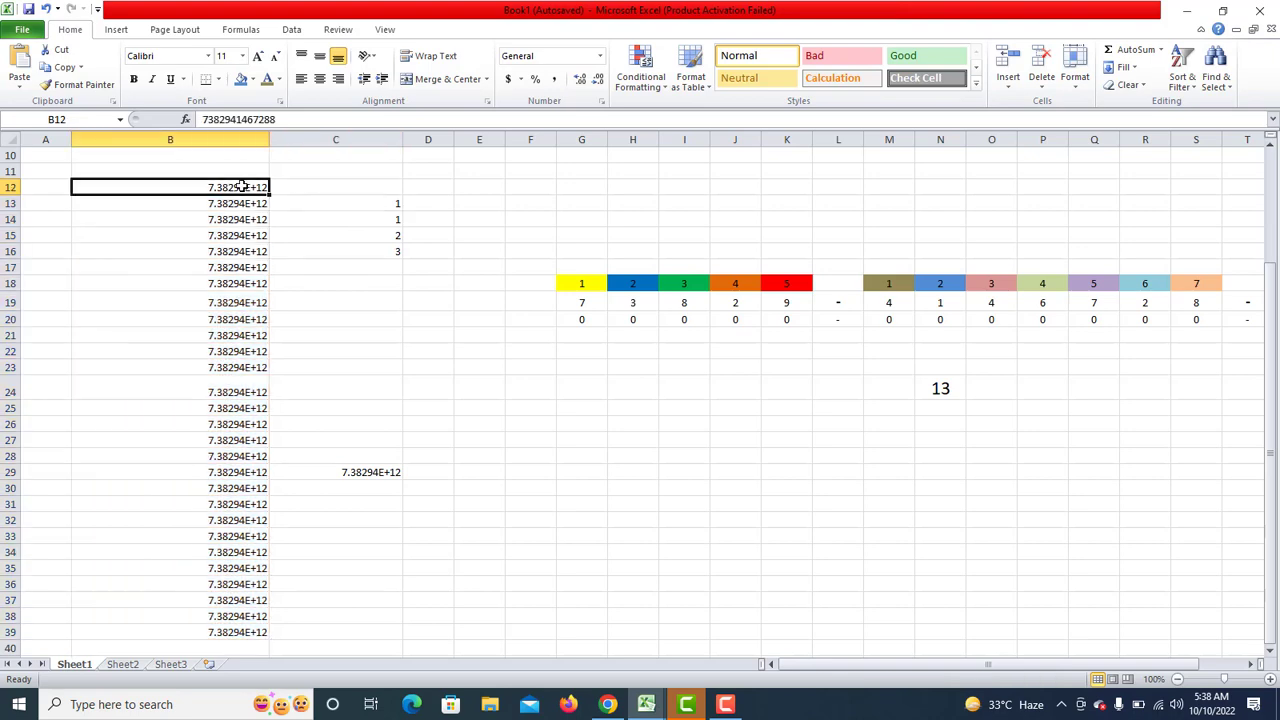
{"action": "left_click_drag", "start_coordinate": [241, 187], "coordinate": [240, 632]}
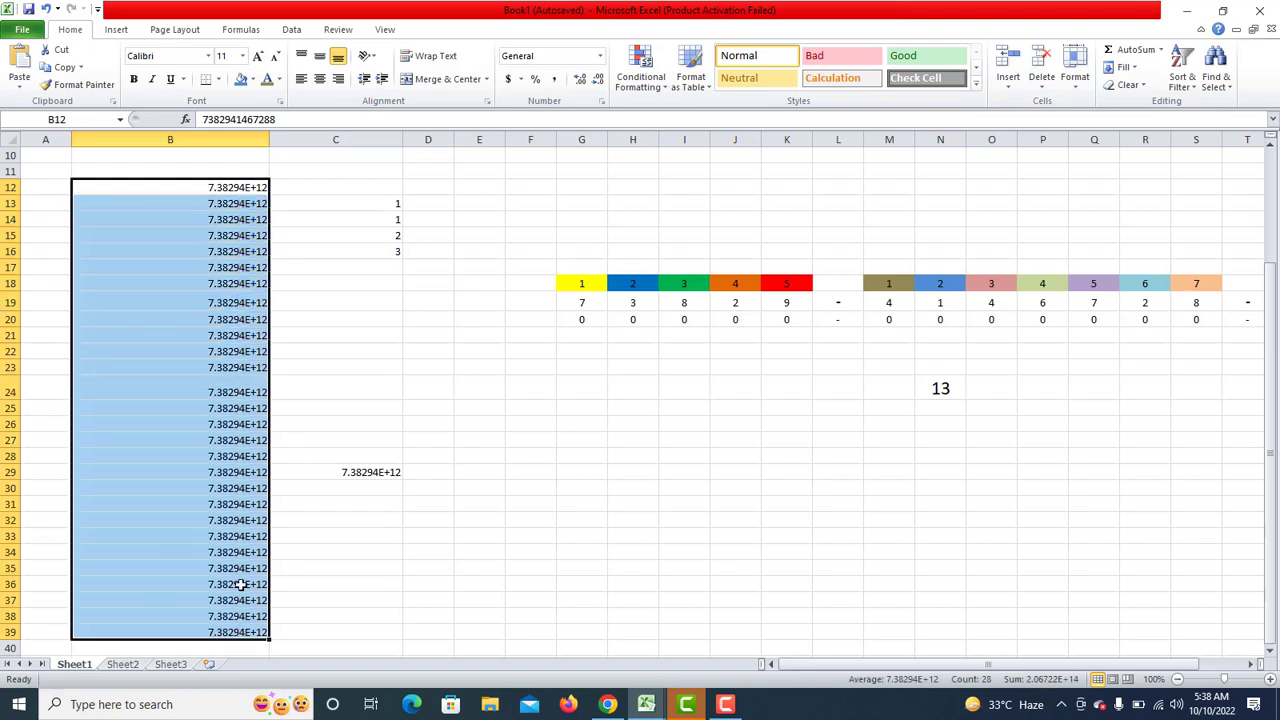
{"action": "right_click", "coordinate": [232, 383]}
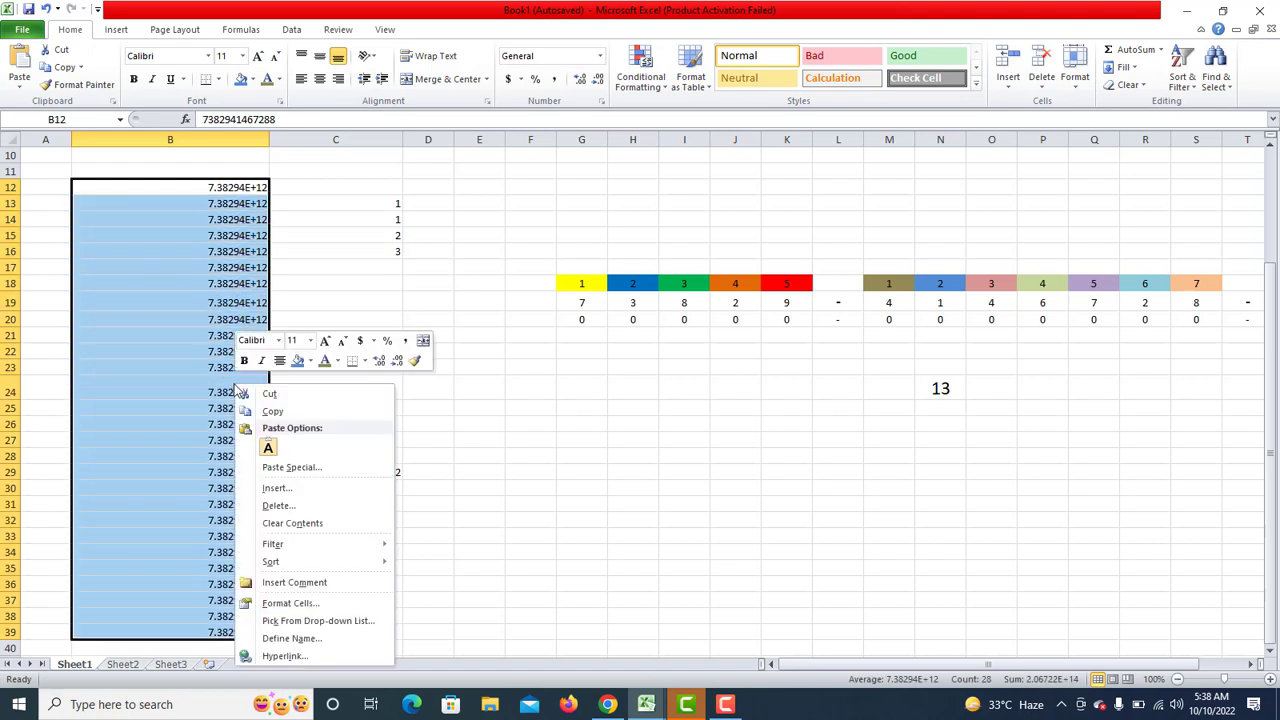
{"action": "left_click", "coordinate": [278, 604]}
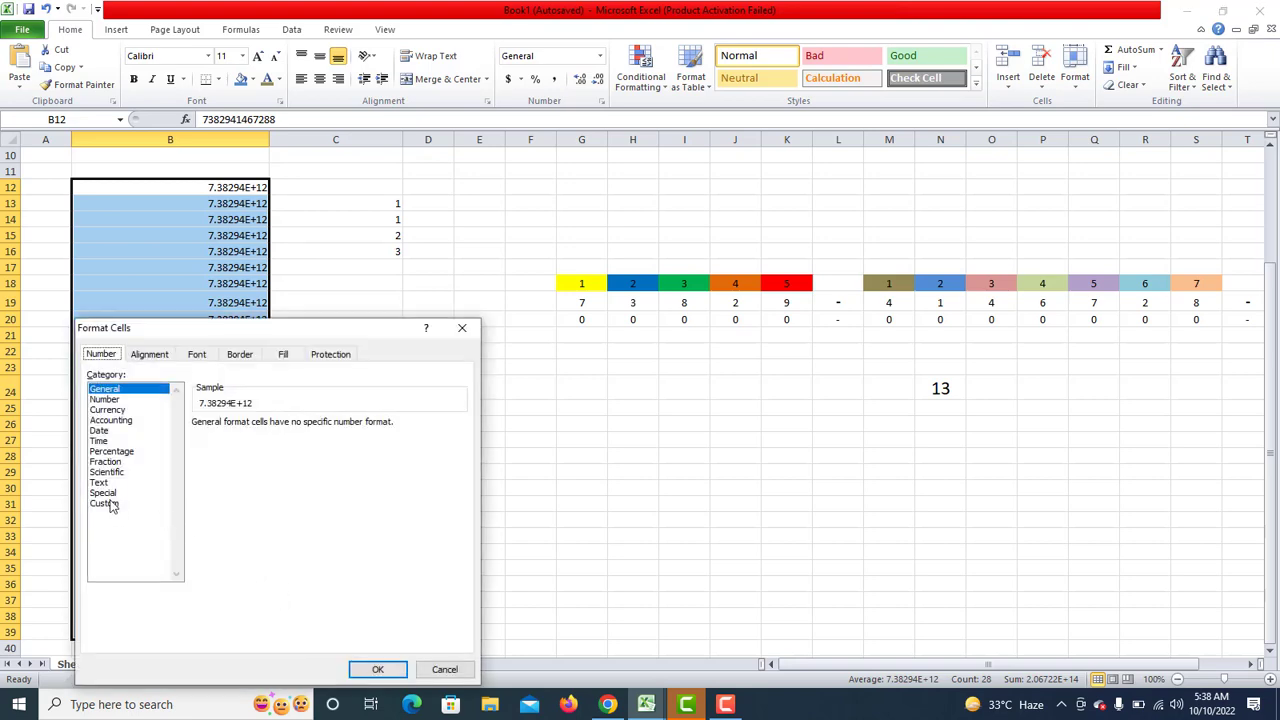
{"action": "left_click", "coordinate": [110, 504]}
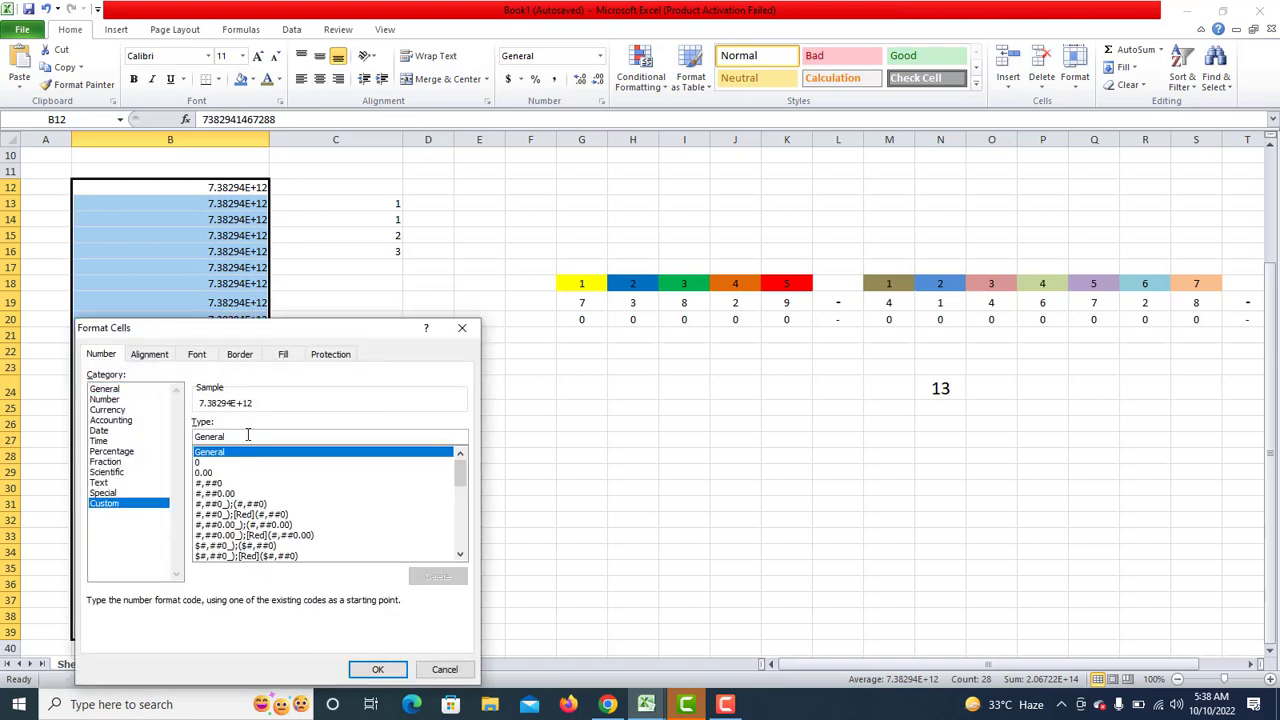
{"action": "left_click_drag", "start_coordinate": [467, 486], "coordinate": [464, 562]}
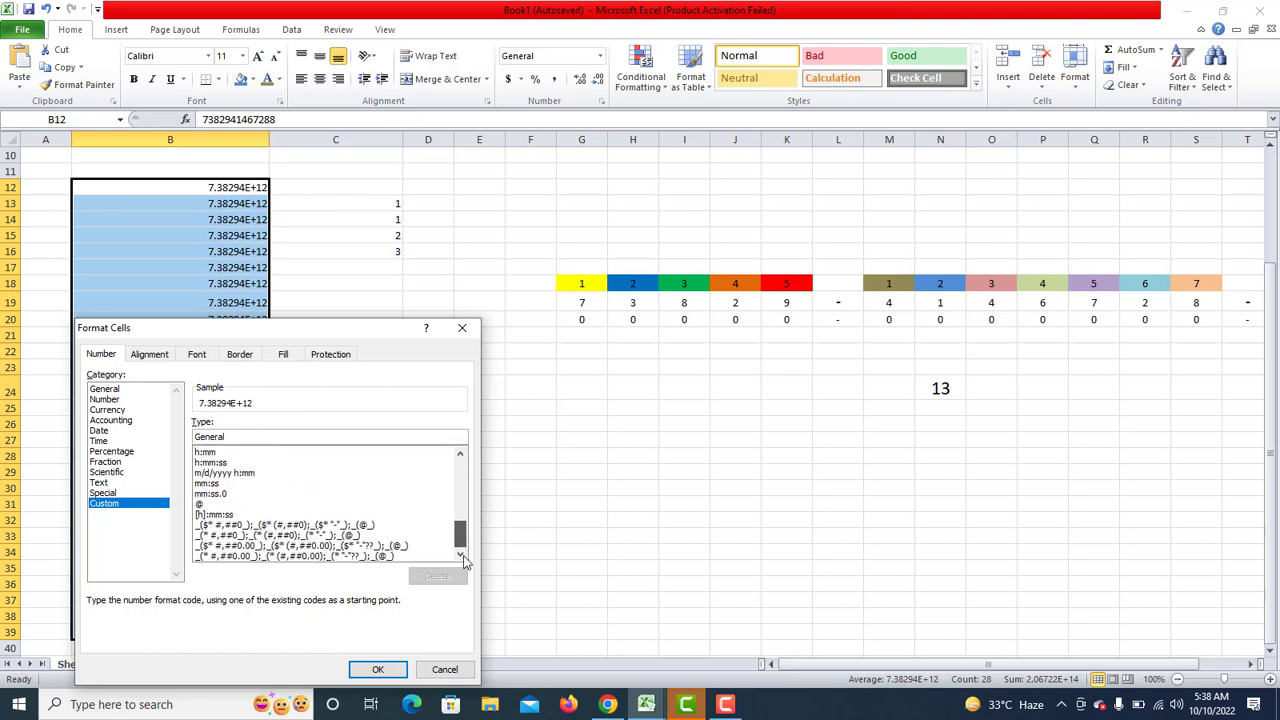
{"action": "scroll", "coordinate": [381, 460], "scroll_direction": "up", "scroll_amount": 10}
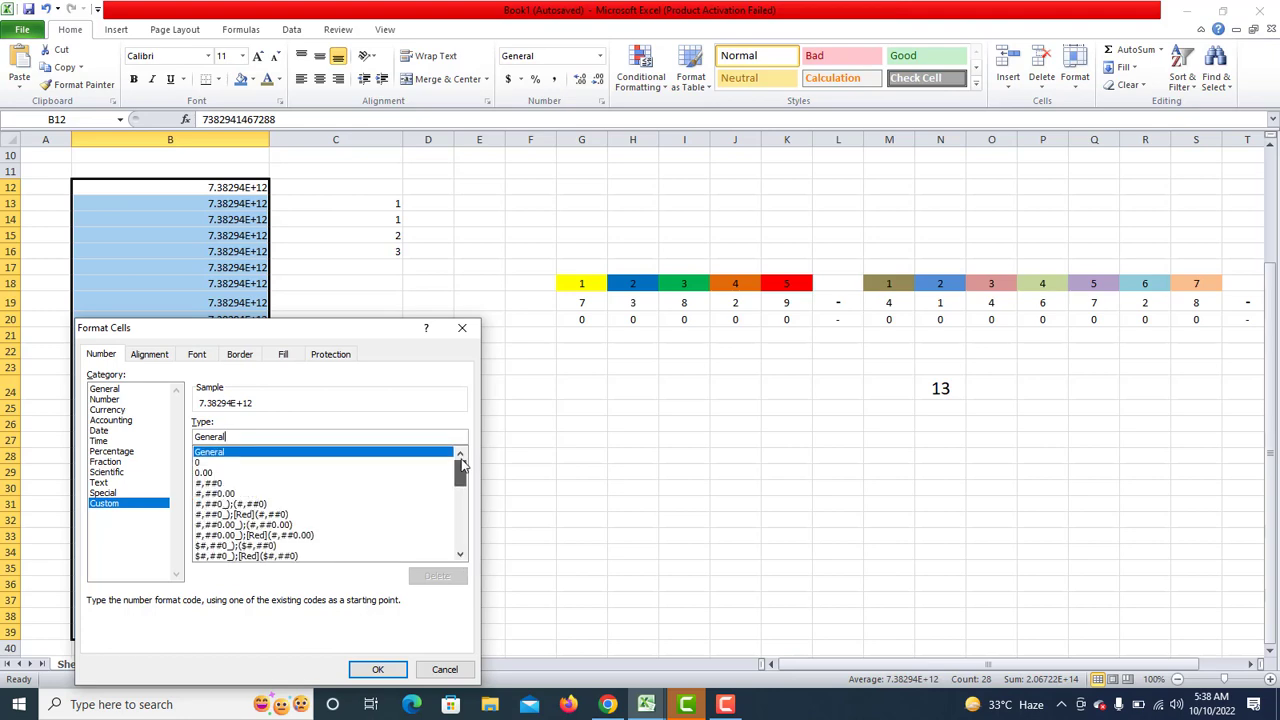
{"action": "left_click_drag", "start_coordinate": [255, 436], "coordinate": [181, 436]}
{"action": "type", "text": "00"}
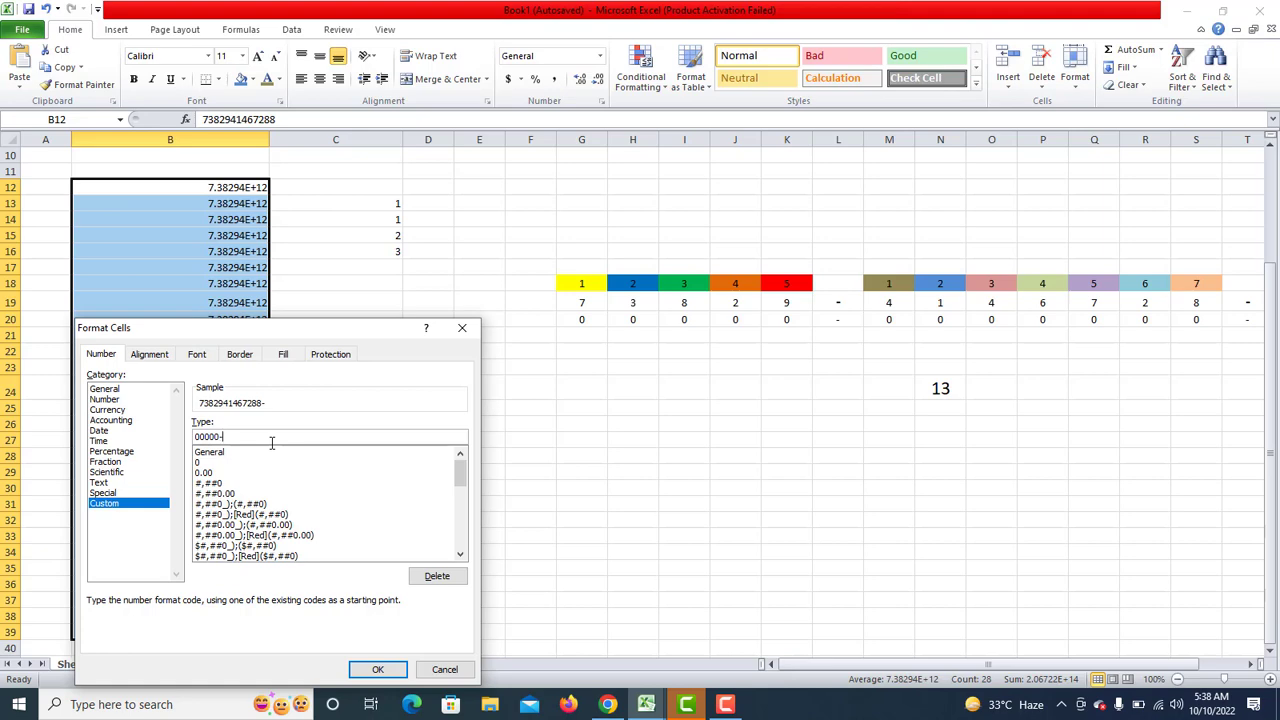
{"action": "type", "text": "0000000"}
{"action": "type", "text": "-0"}
{"action": "left_click", "coordinate": [378, 669]}
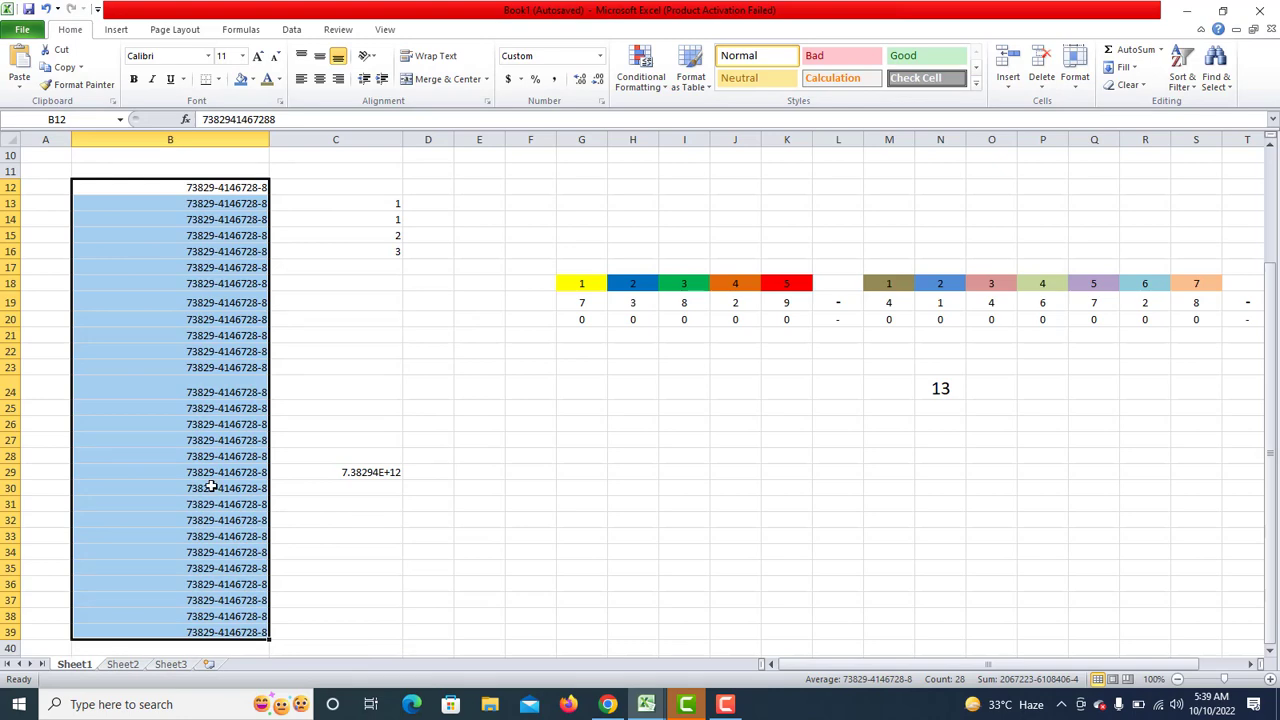
{"action": "left_click", "coordinate": [212, 486]}
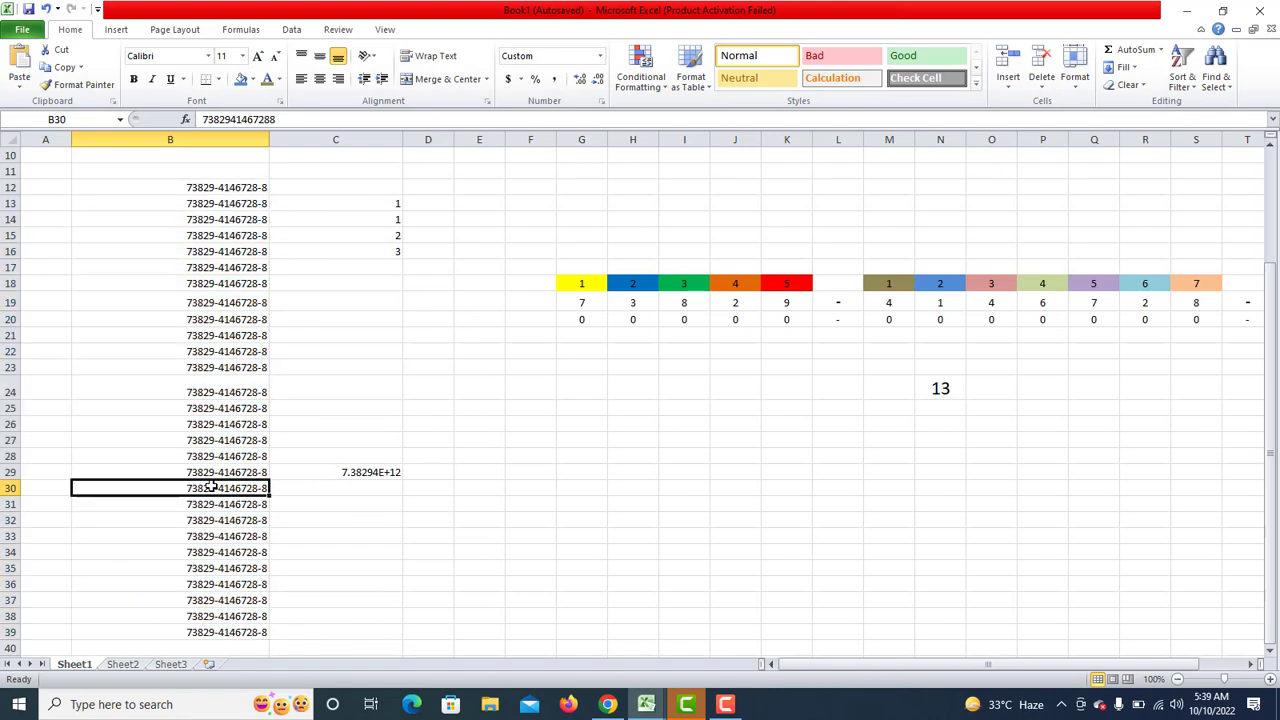
{"action": "double_click", "coordinate": [212, 392]}
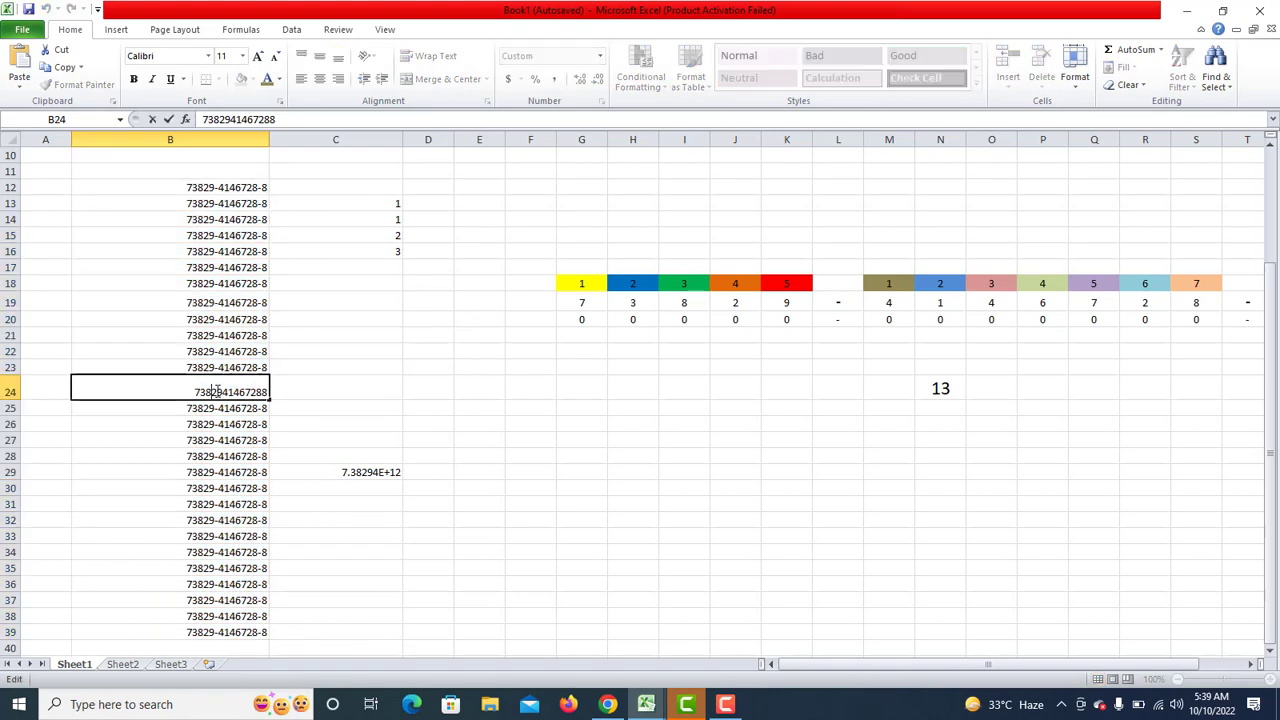
{"action": "key", "text": "Return"}
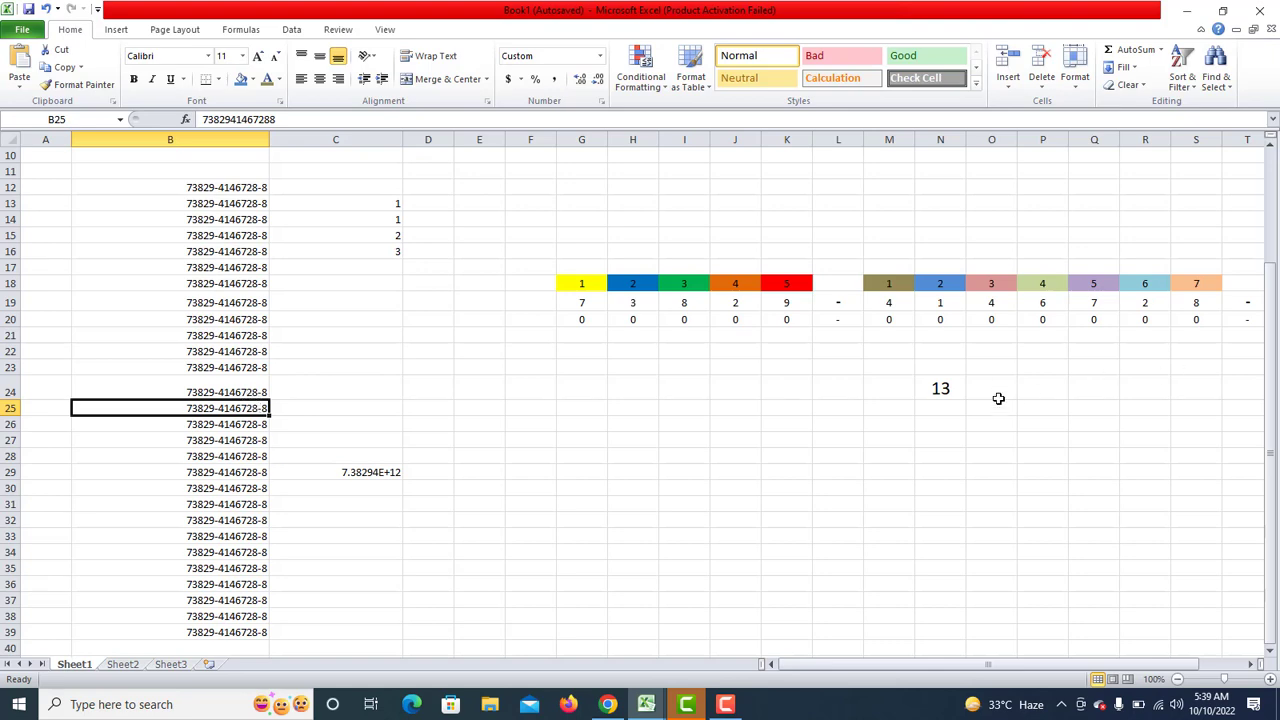
Select the row of zeros from G20 to U20.
{"action": "left_click", "coordinate": [954, 393]}
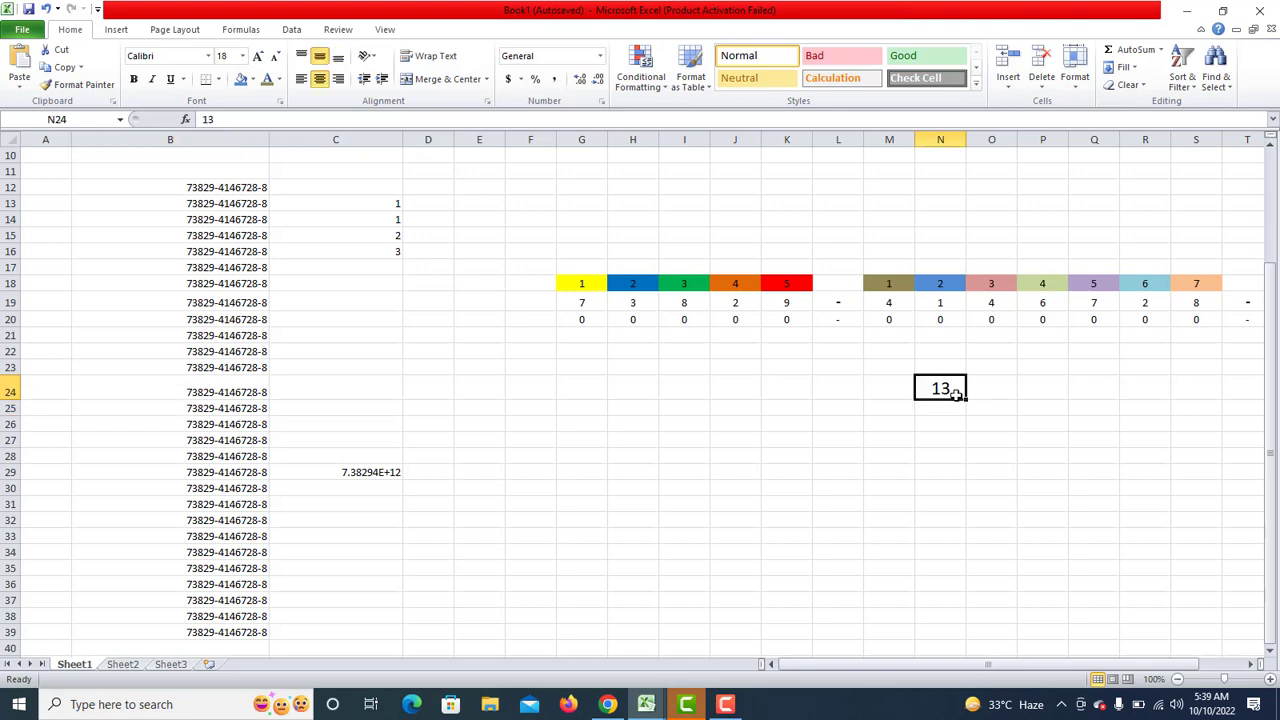
{"action": "left_click", "coordinate": [838, 306]}
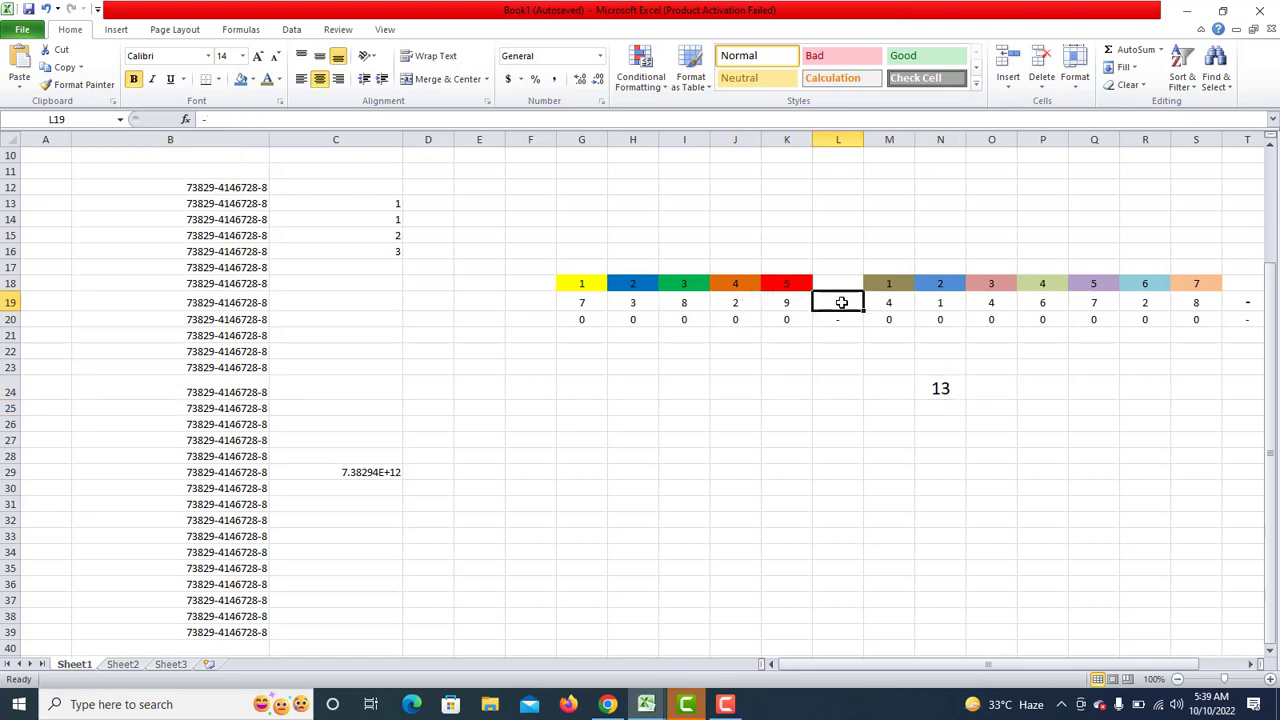
{"action": "left_click", "coordinate": [1251, 664]}
{"action": "left_click", "coordinate": [1251, 664]}
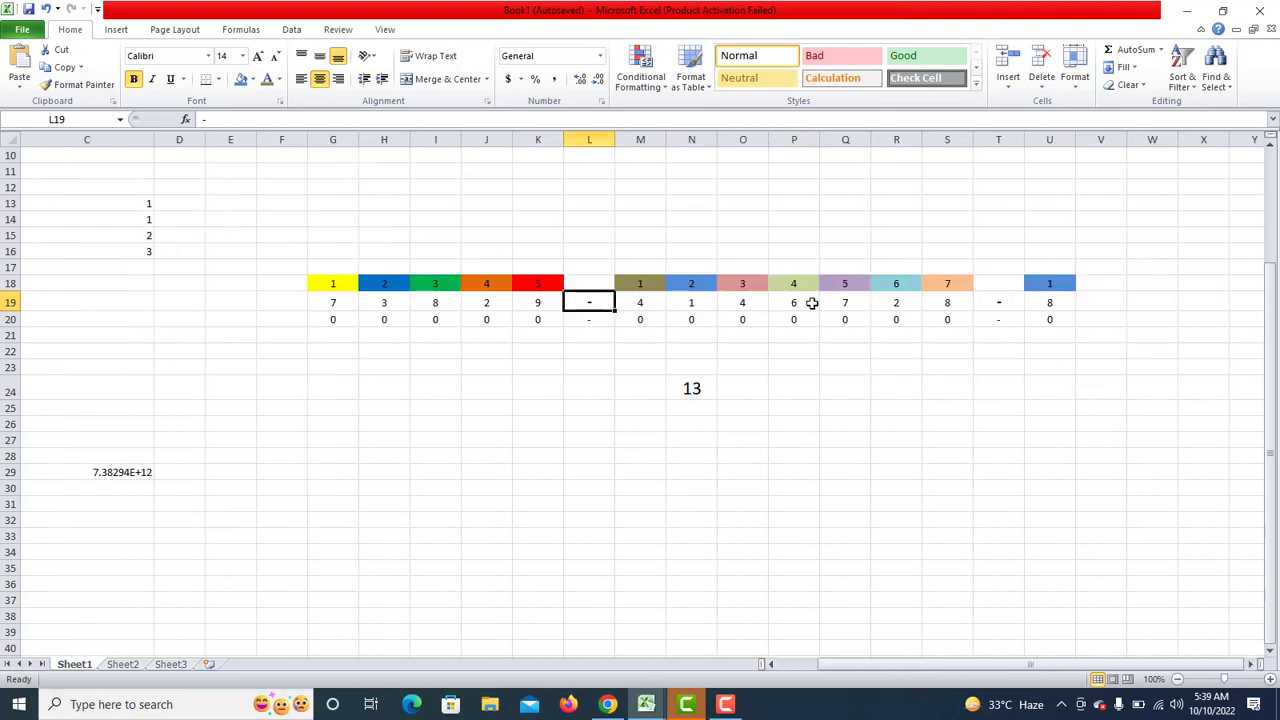
{"action": "left_click", "coordinate": [324, 319]}
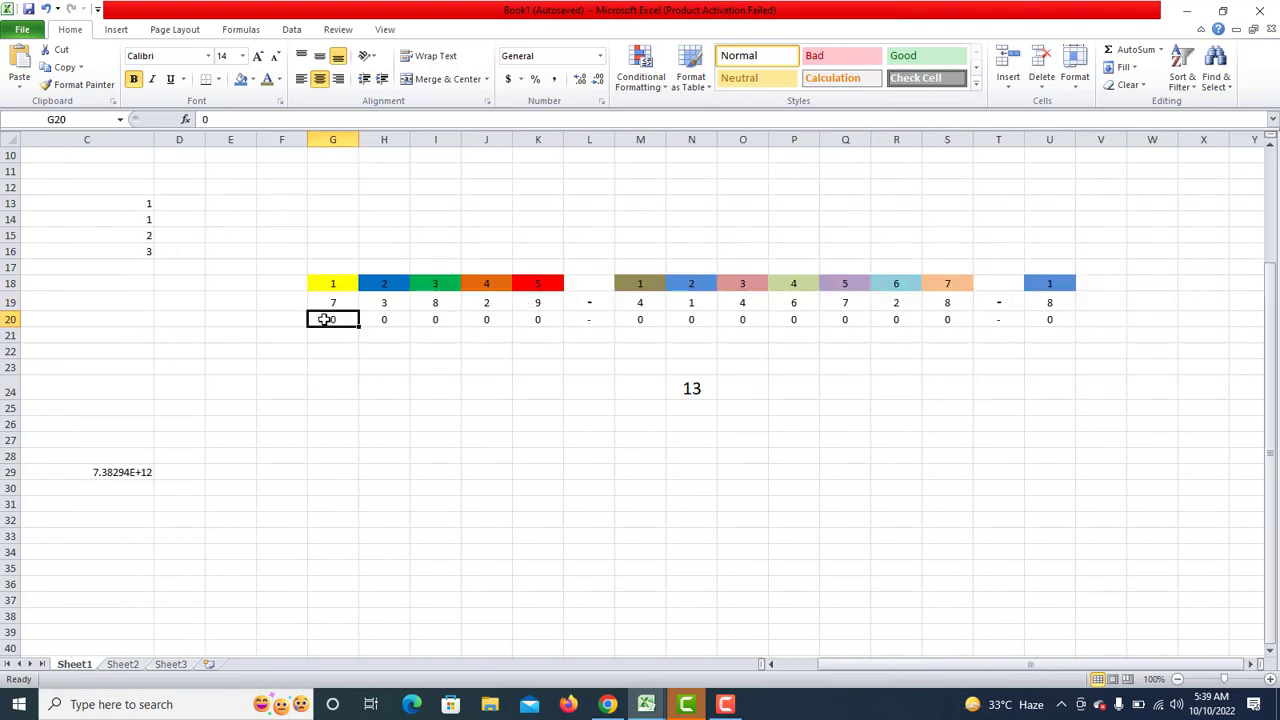
{"action": "left_click_drag", "start_coordinate": [324, 319], "coordinate": [1043, 320]}
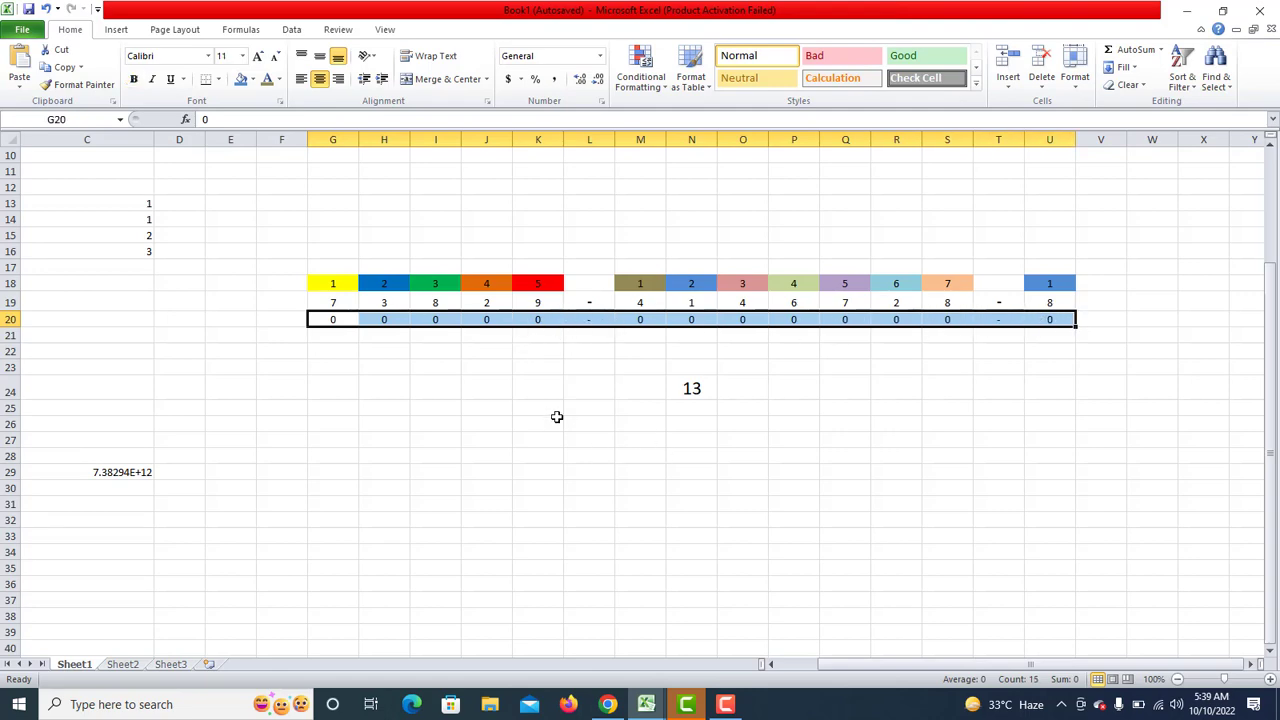
Copy G20:U20, then scroll left so column B comes back into view.
{"action": "right_click", "coordinate": [576, 321]}
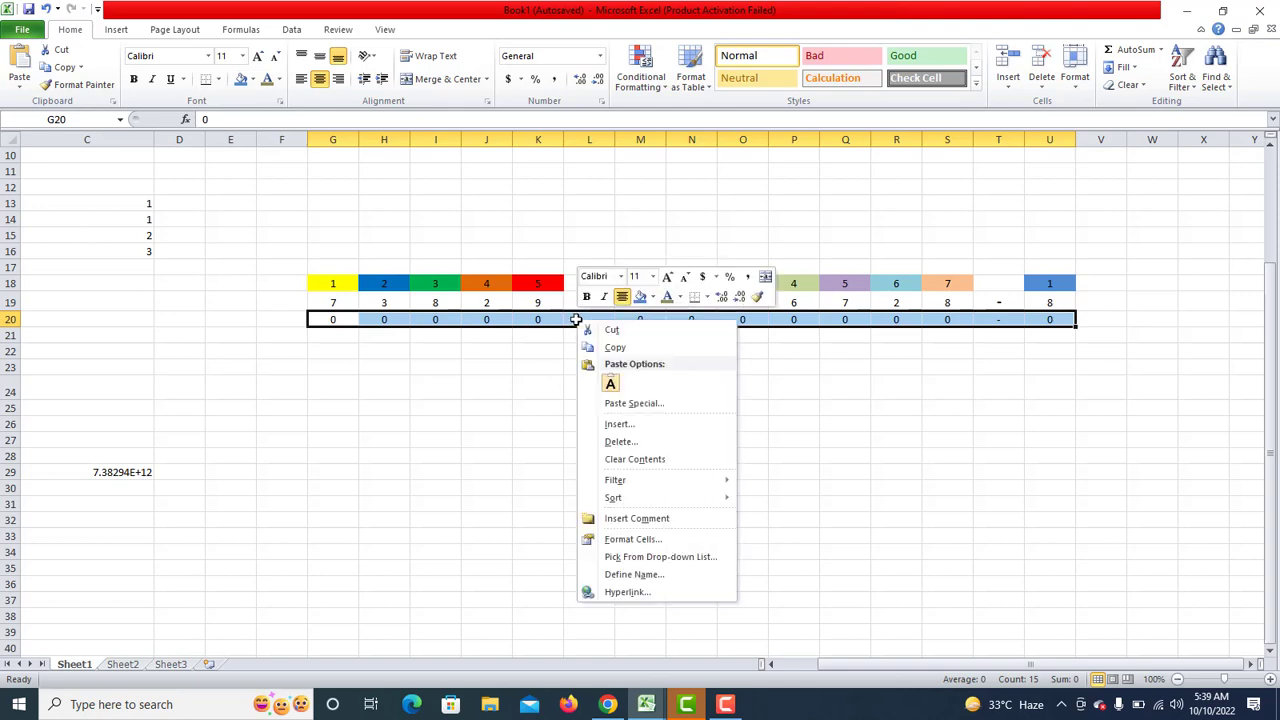
{"action": "left_click", "coordinate": [612, 347]}
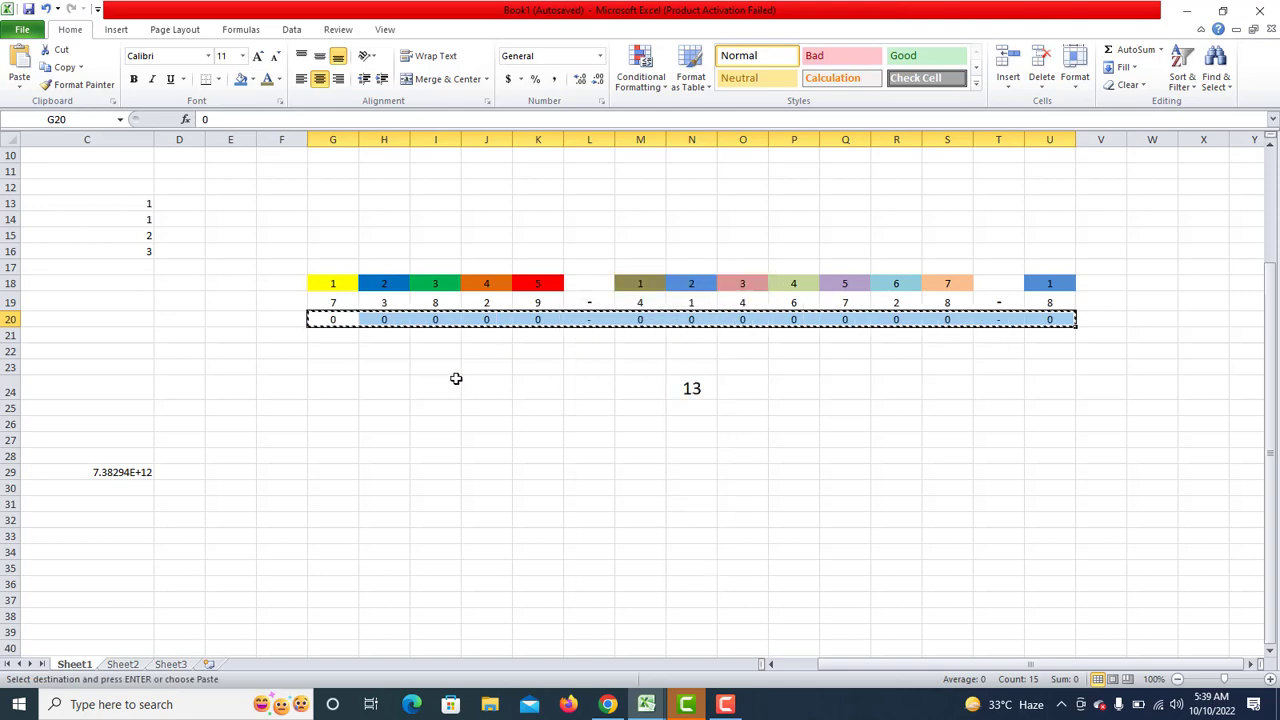
{"action": "left_click", "coordinate": [516, 390]}
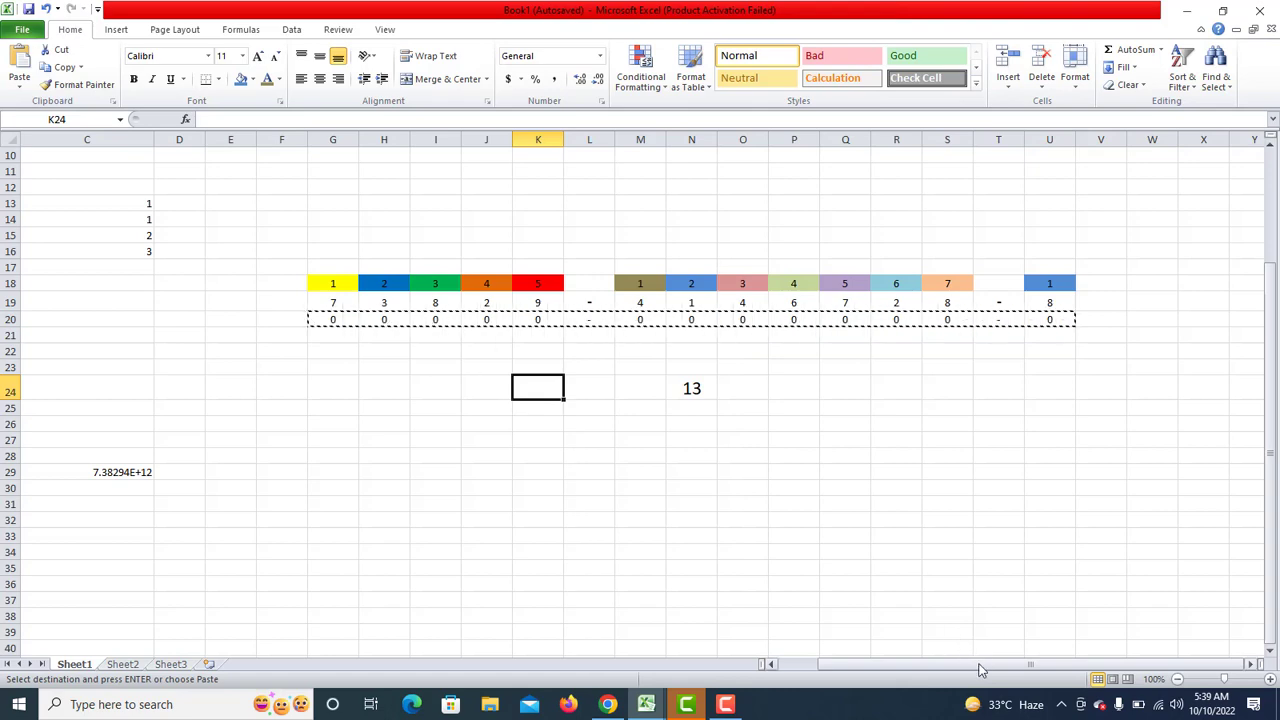
{"action": "left_click_drag", "start_coordinate": [980, 667], "coordinate": [920, 672]}
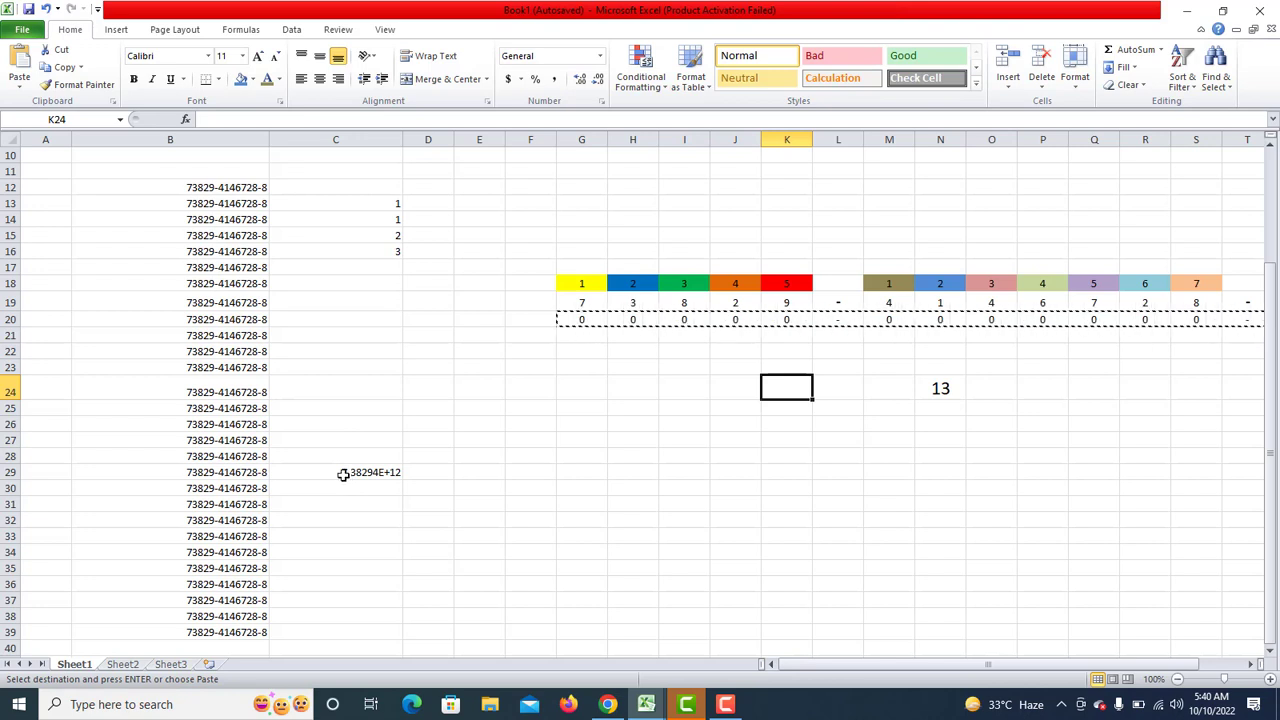
Use Format Painter to copy B24's dashed number format onto C29.
{"action": "left_click", "coordinate": [341, 472]}
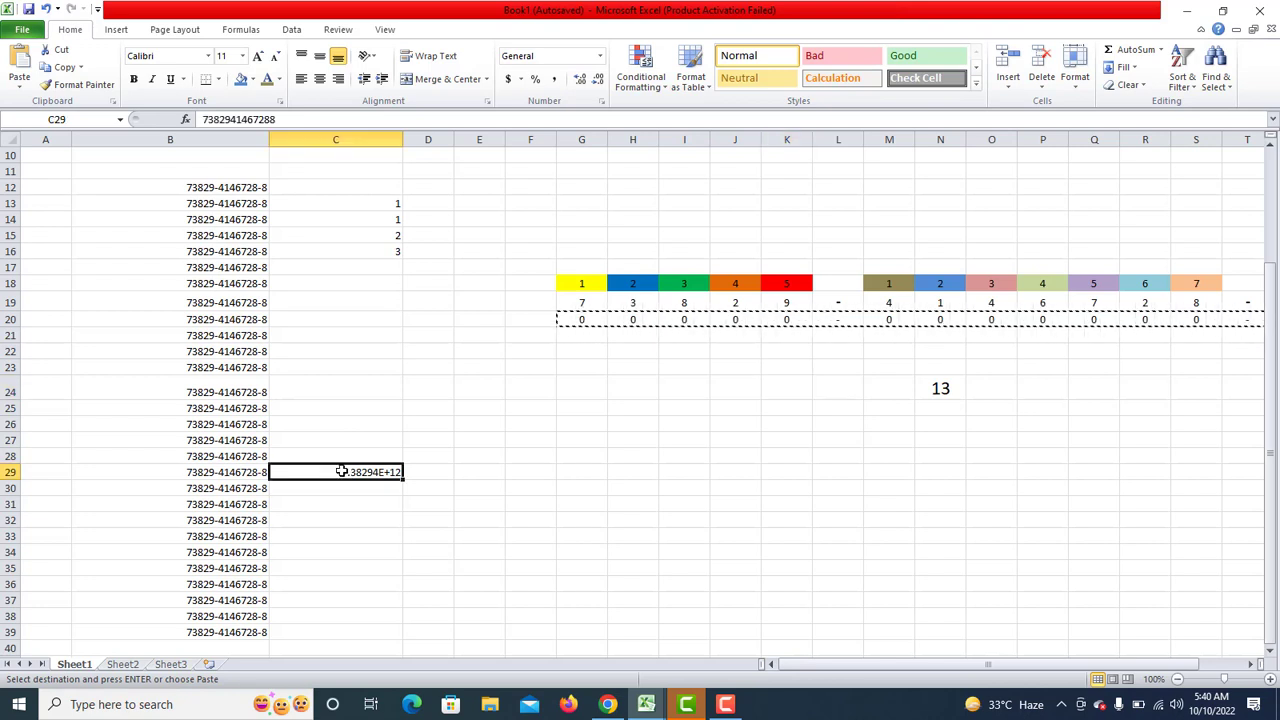
{"action": "left_click", "coordinate": [335, 499]}
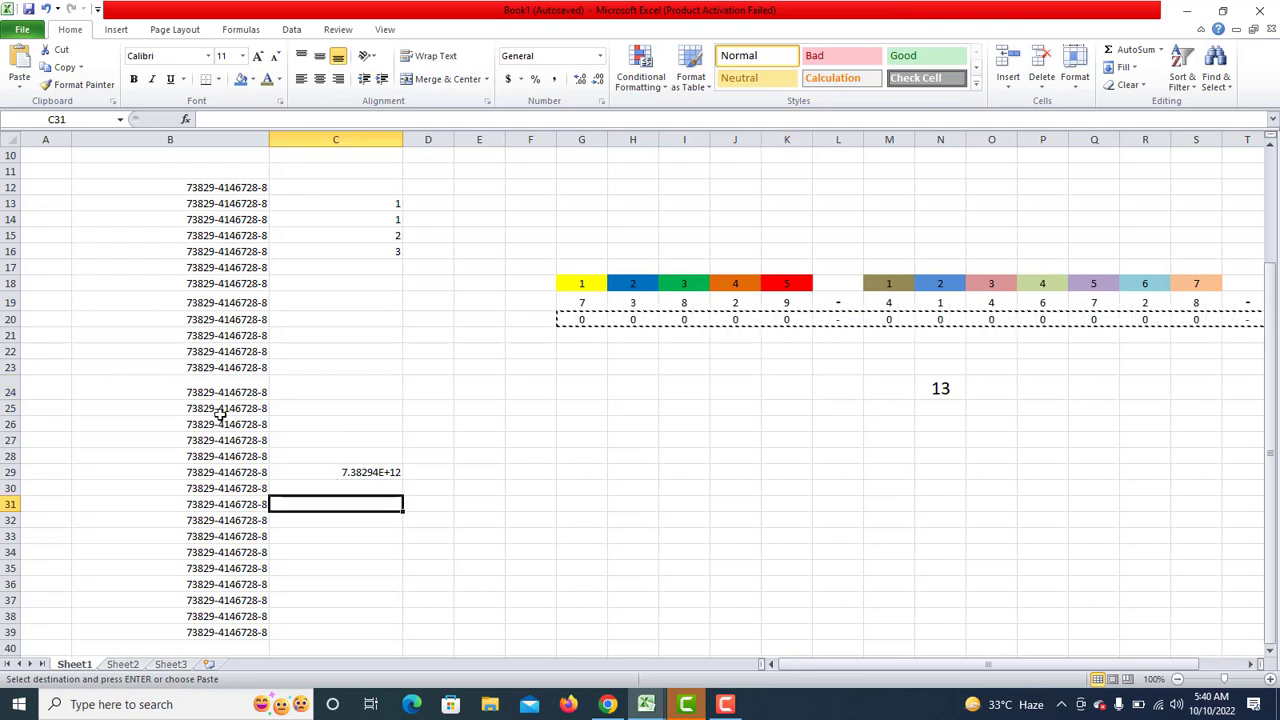
{"action": "left_click", "coordinate": [236, 391]}
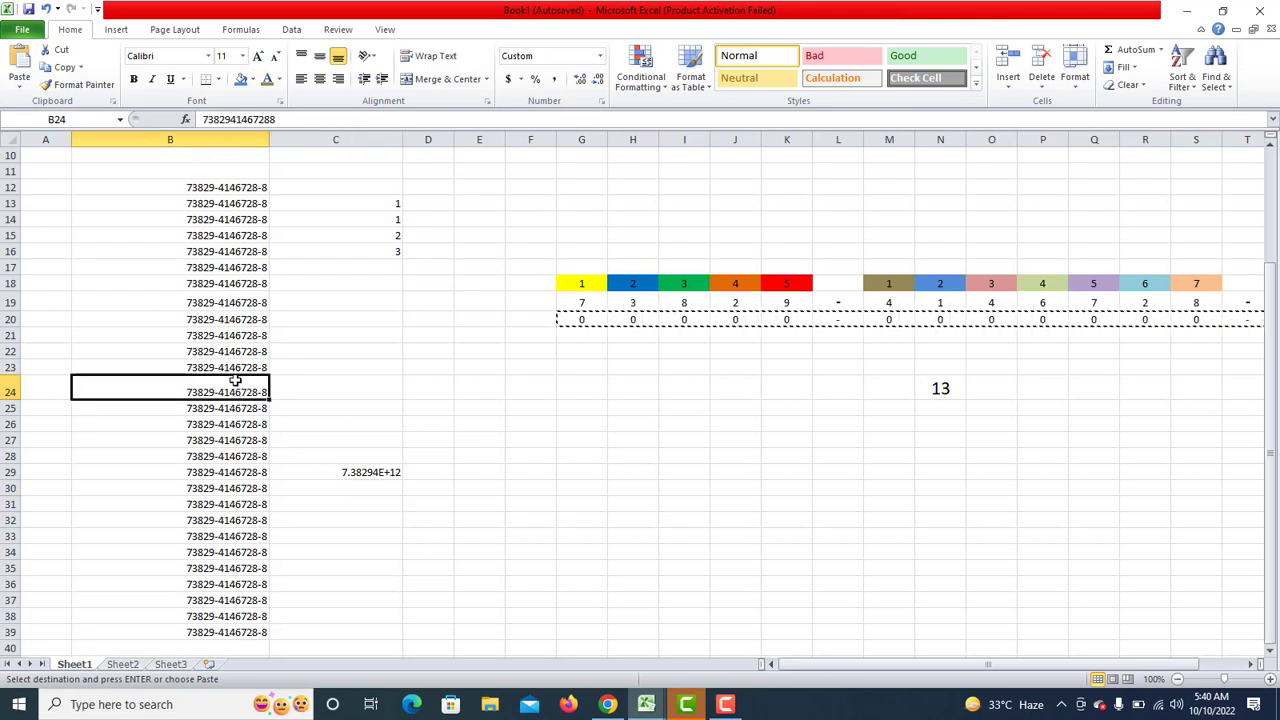
{"action": "left_click", "coordinate": [78, 84]}
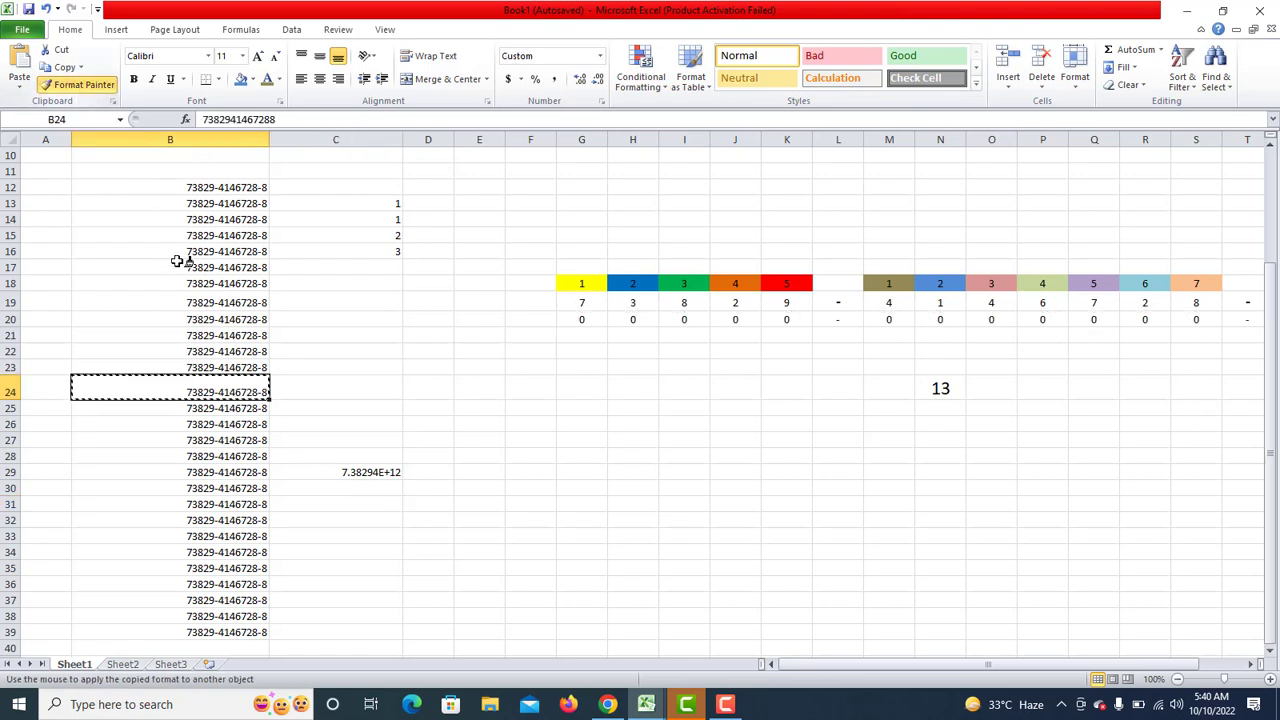
{"action": "left_click", "coordinate": [360, 472]}
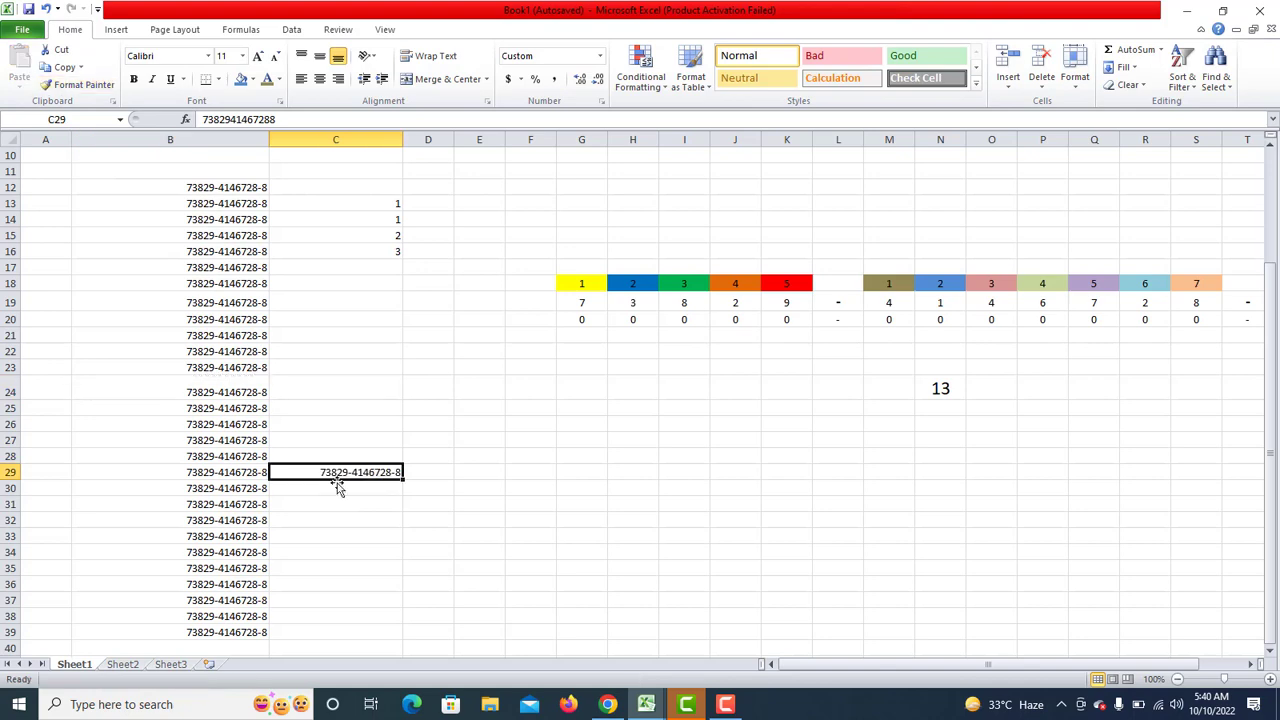
{"action": "left_click", "coordinate": [336, 498]}
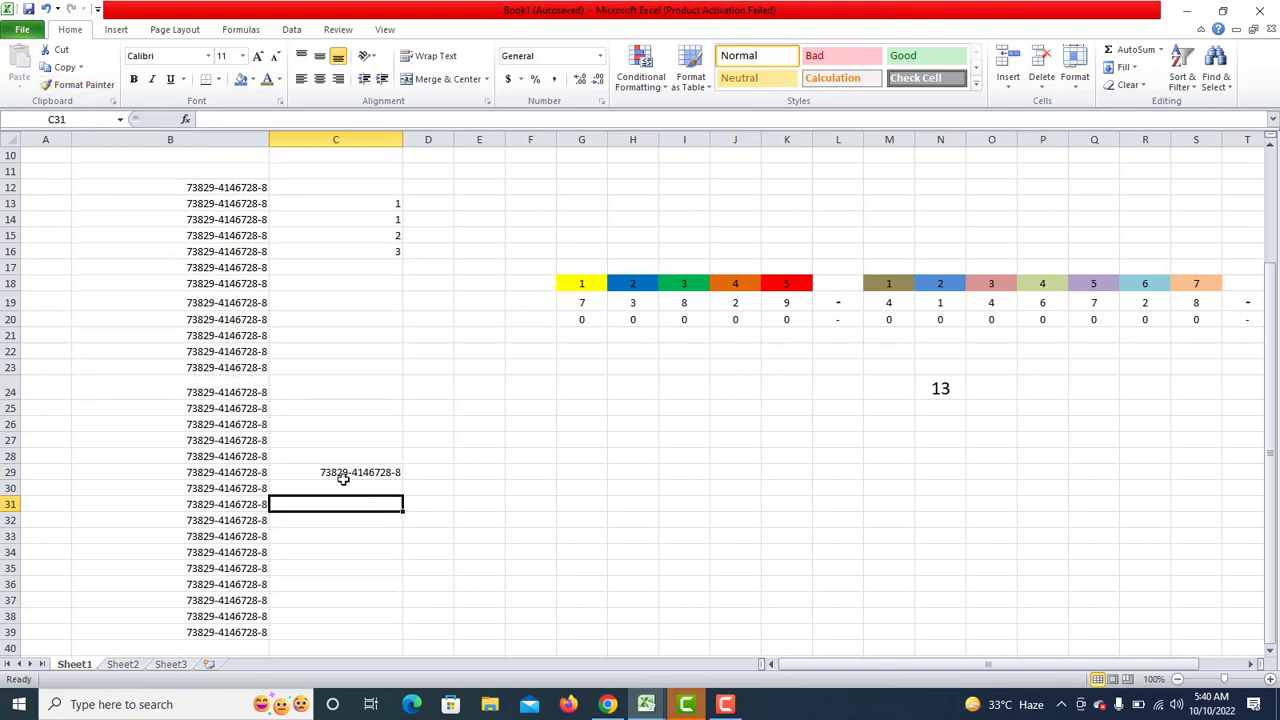
{"action": "left_click", "coordinate": [336, 409]}
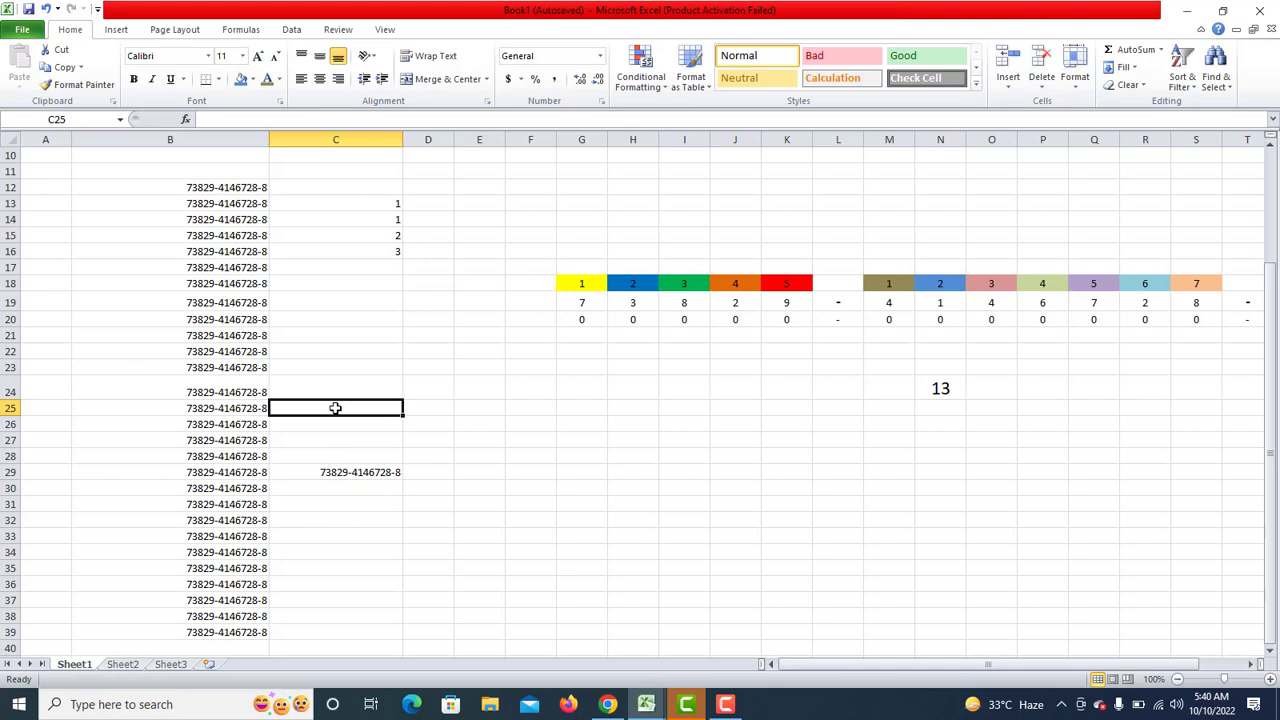
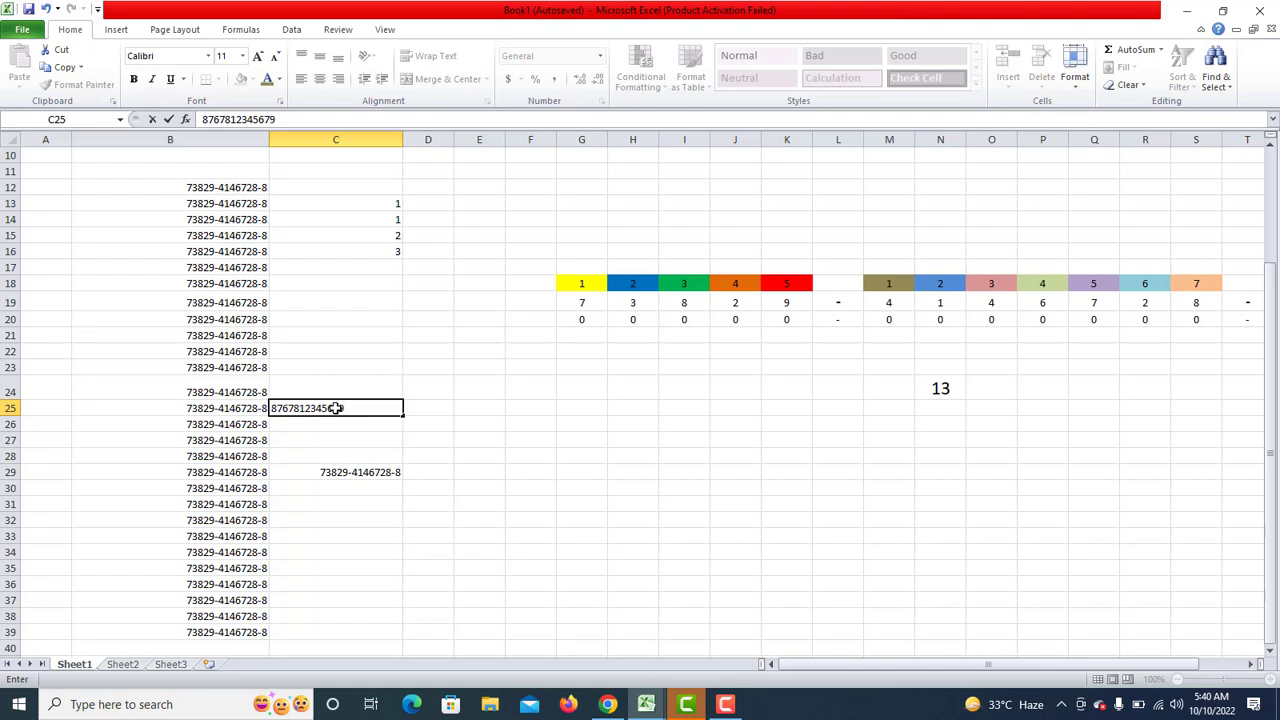
{"action": "key", "text": "Return"}
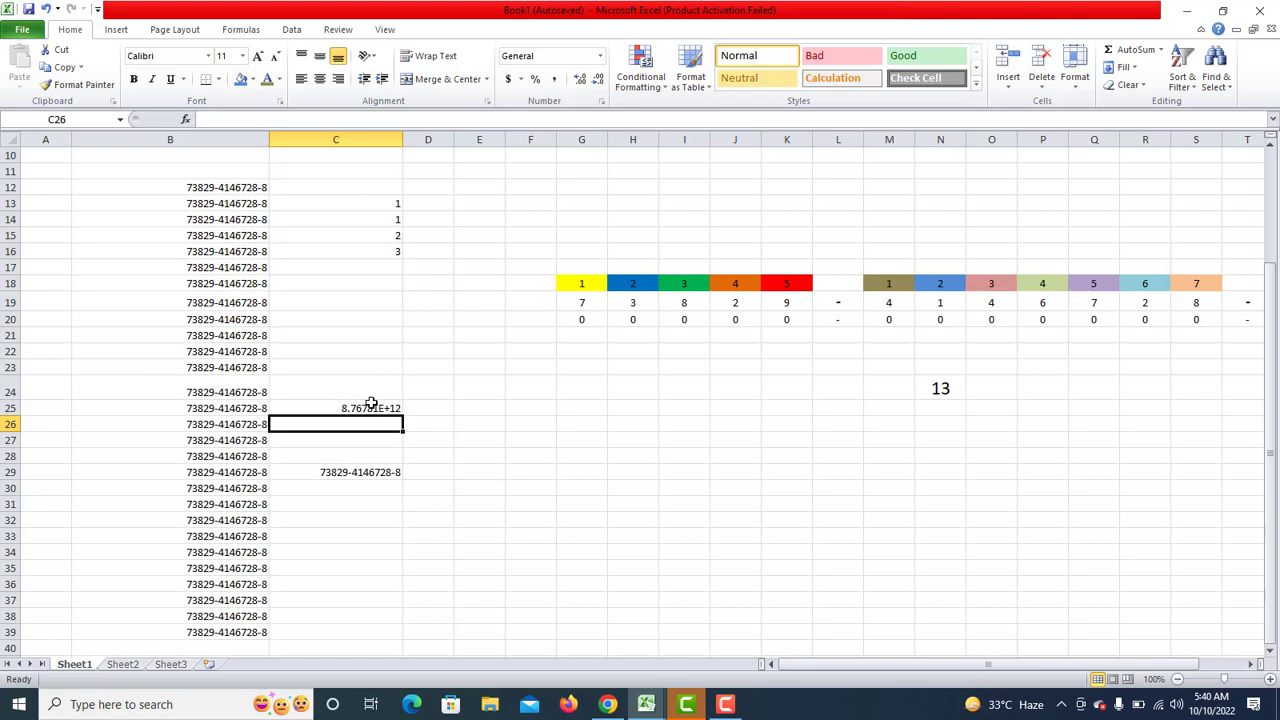
{"action": "left_click", "coordinate": [369, 407]}
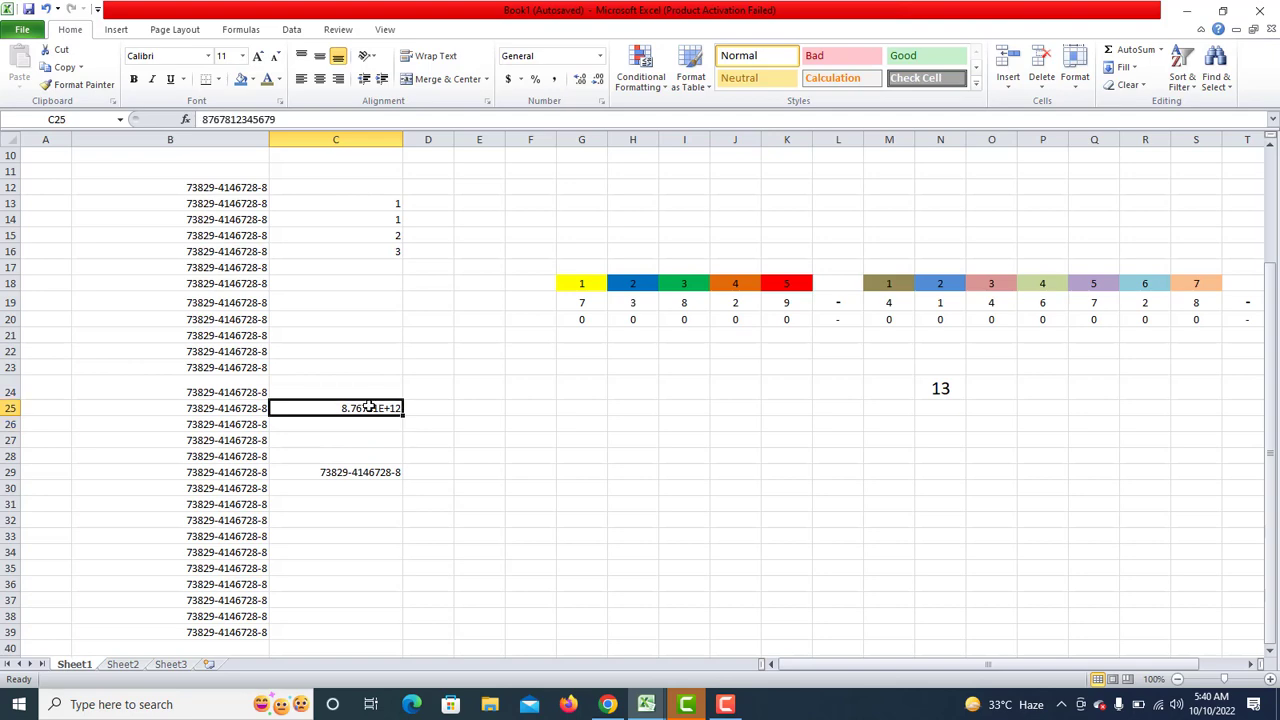
{"action": "right_click", "coordinate": [369, 407]}
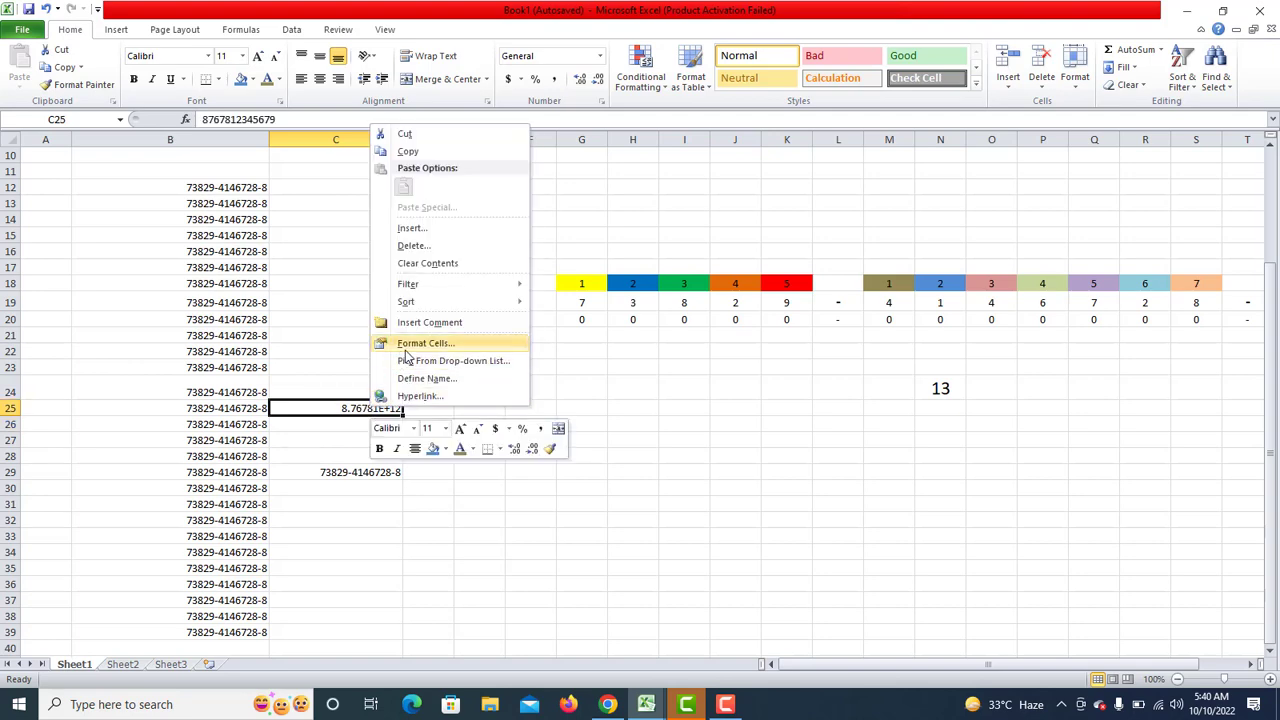
{"action": "left_click", "coordinate": [405, 350]}
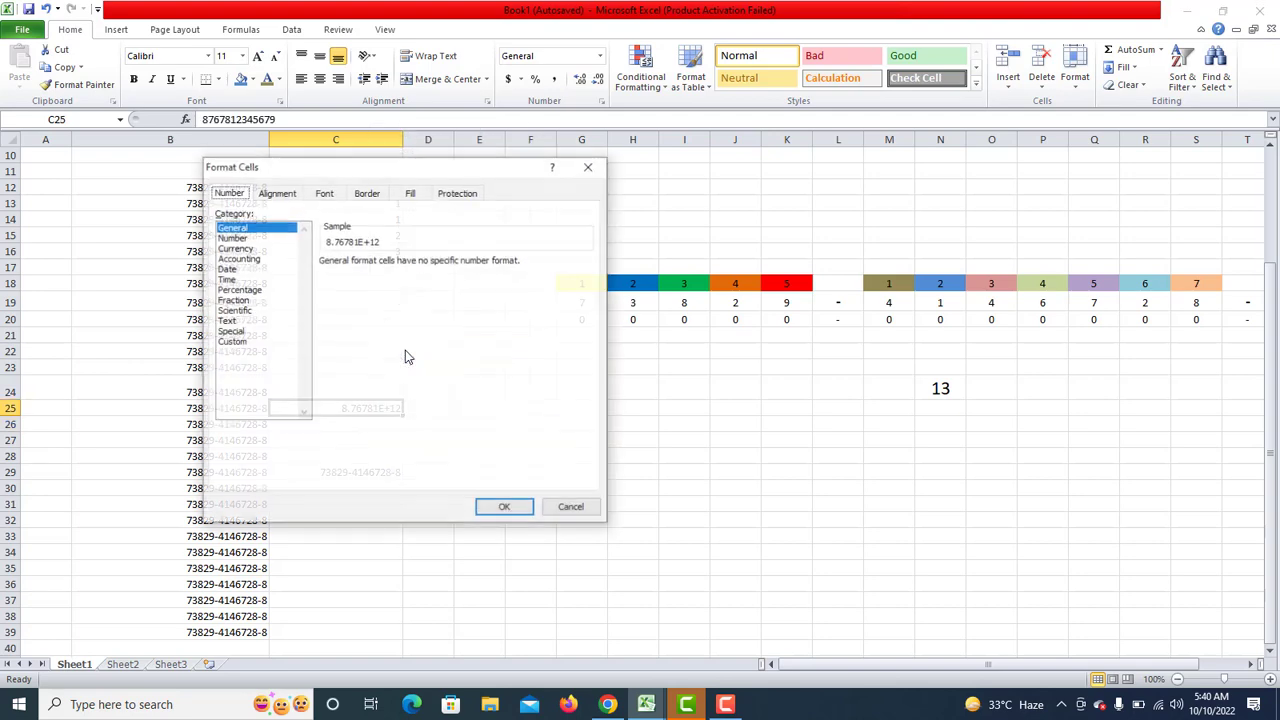
{"action": "left_click", "coordinate": [234, 343]}
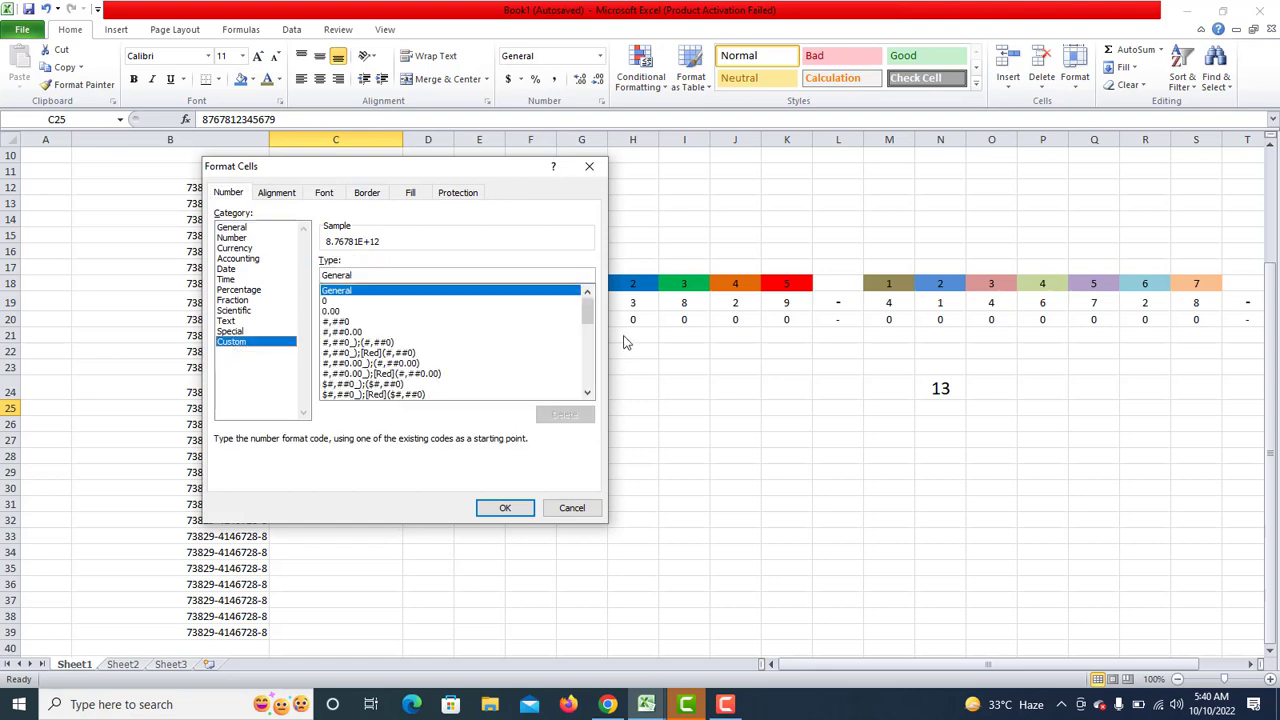
{"action": "left_click_drag", "start_coordinate": [587, 316], "coordinate": [587, 380]}
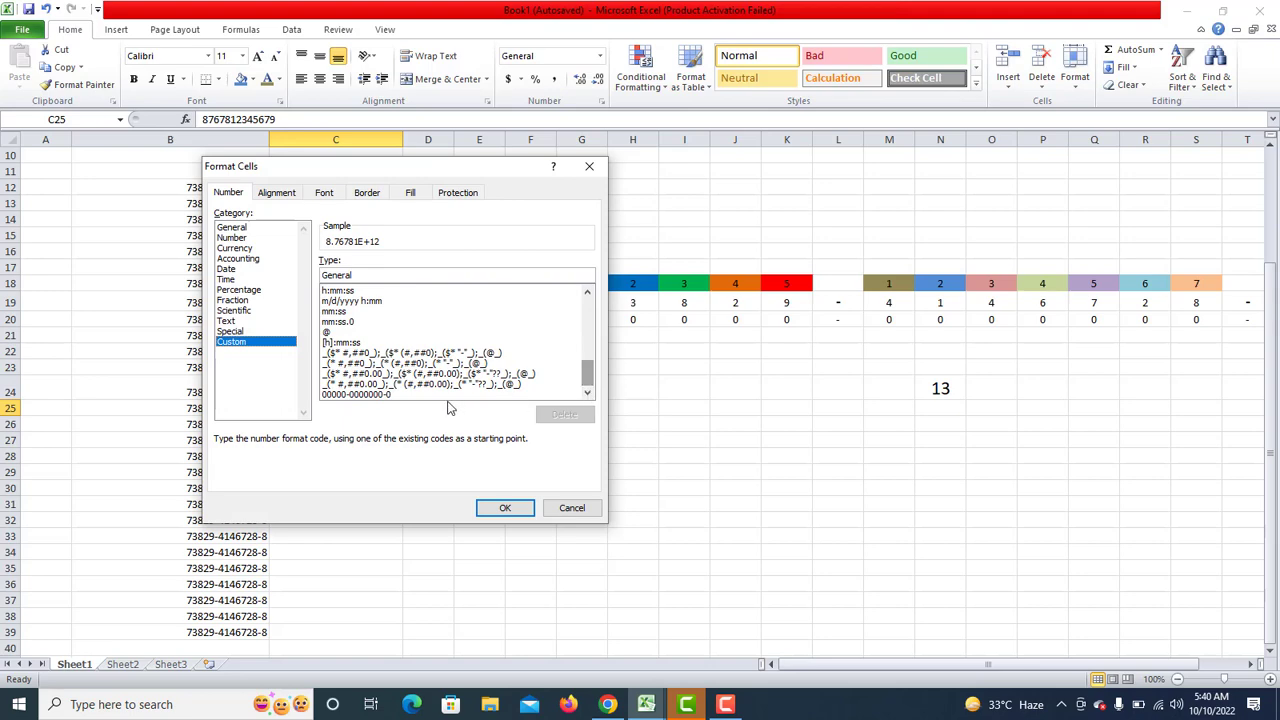
{"action": "left_click", "coordinate": [365, 395]}
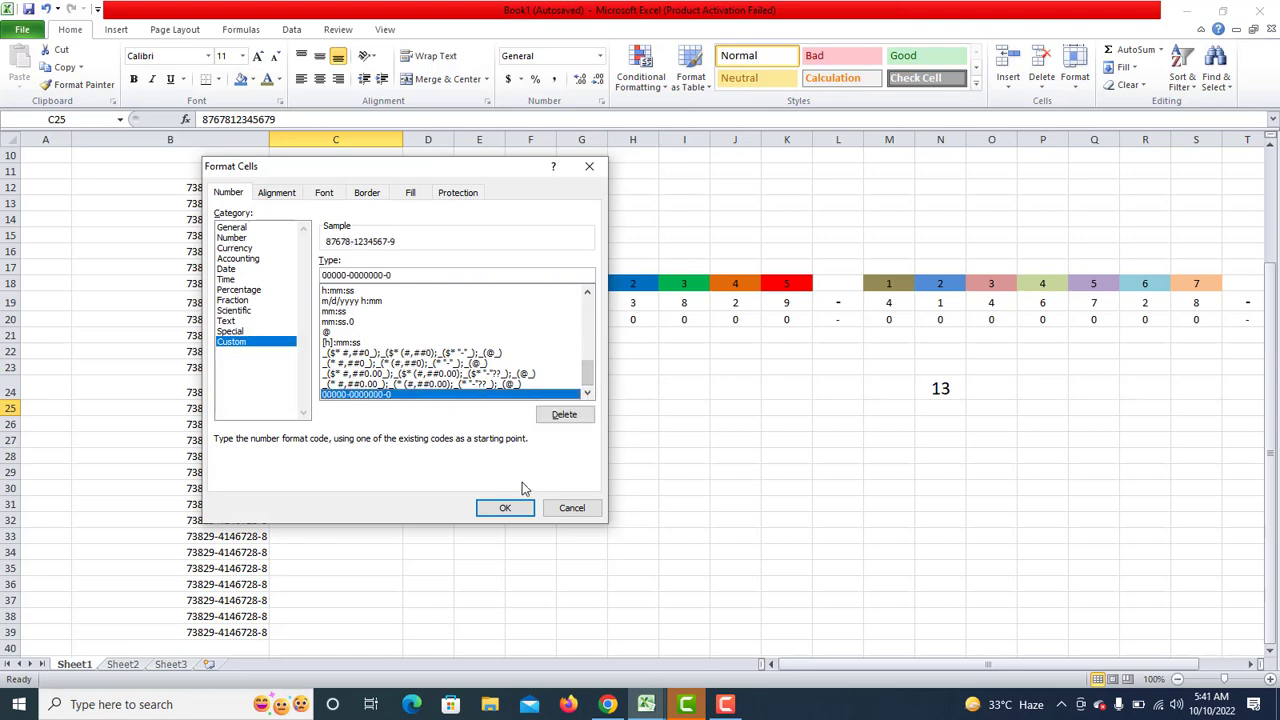
{"action": "left_click", "coordinate": [504, 508]}
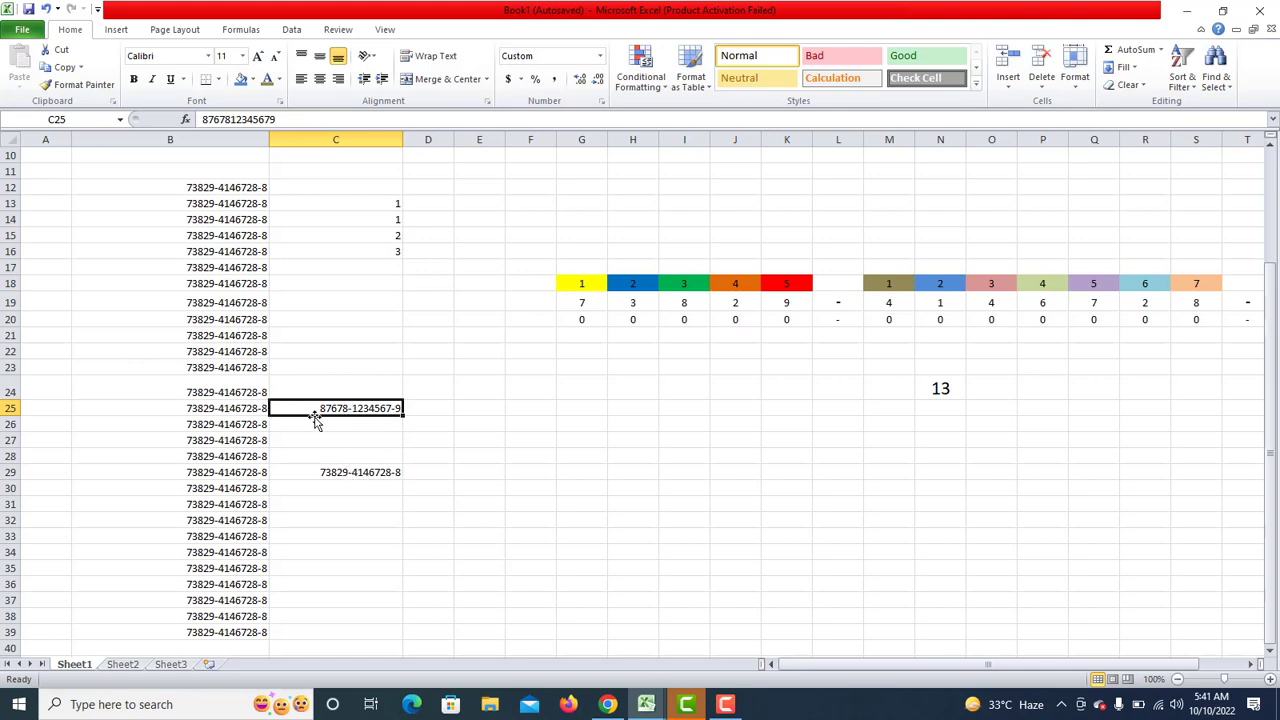
{"action": "left_click", "coordinate": [348, 452]}
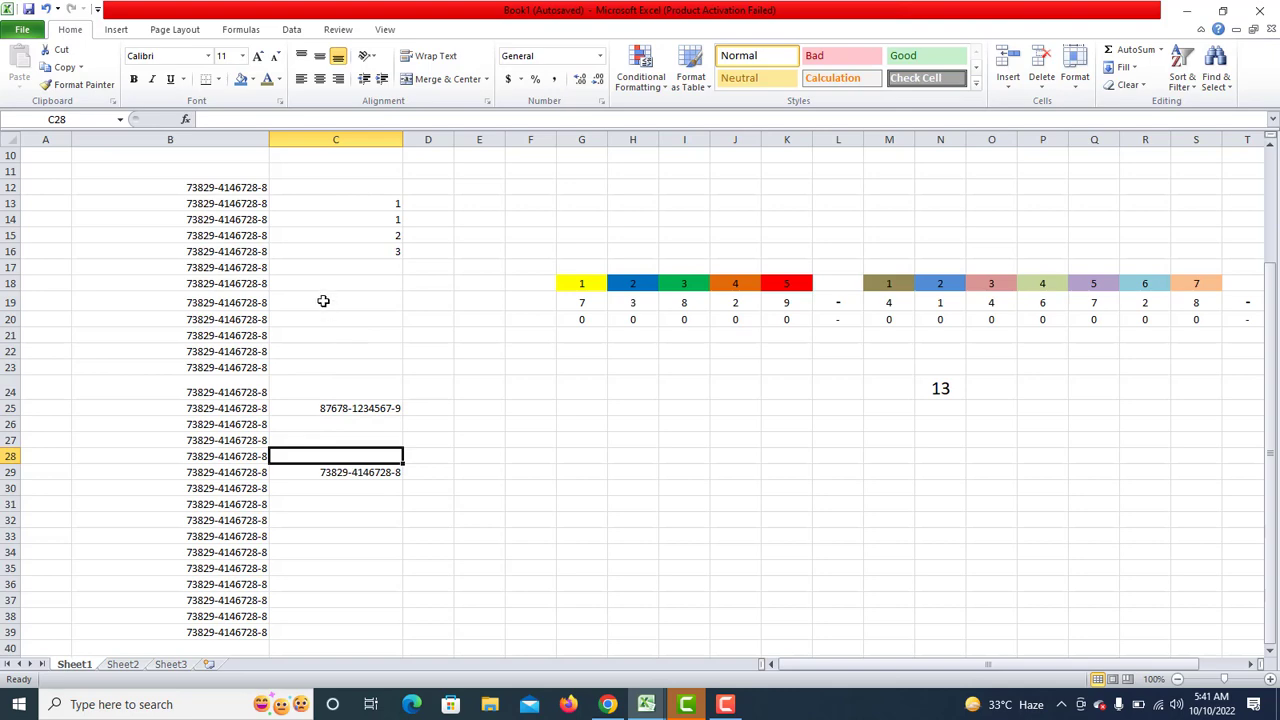
Select the number cells B12:C39 in columns B and C.
{"action": "right_click", "coordinate": [324, 302]}
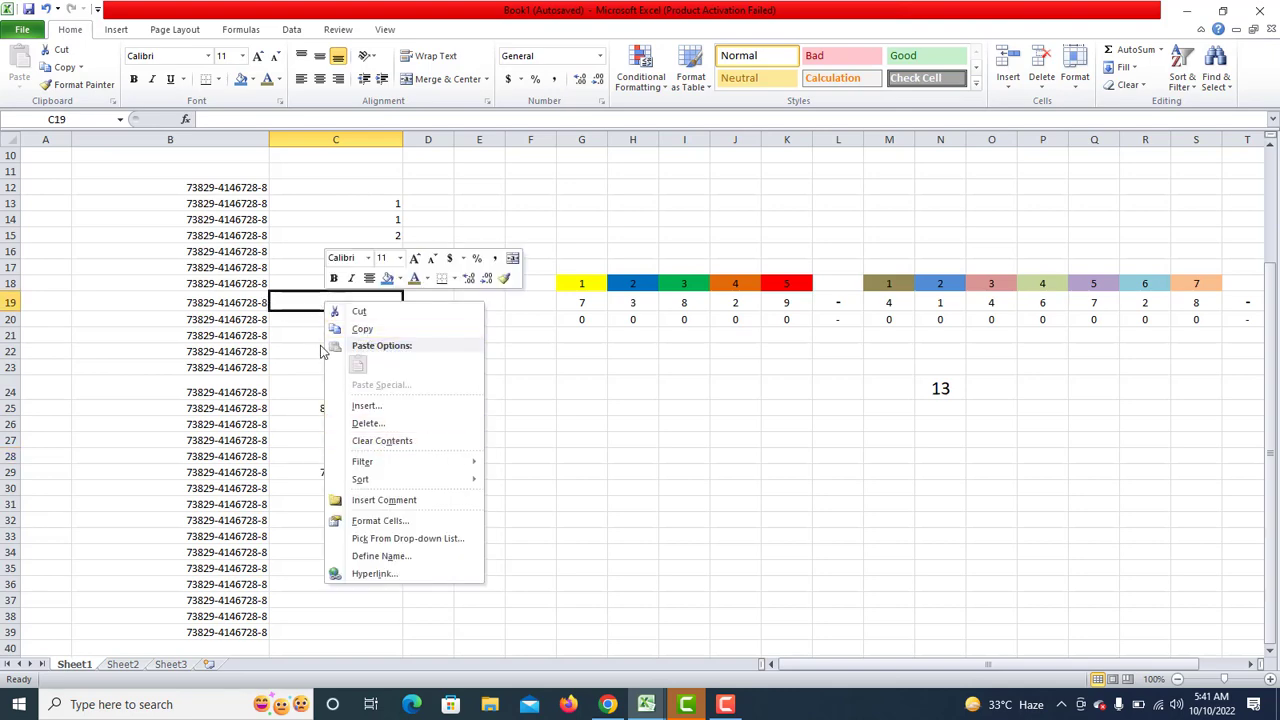
{"action": "key", "text": "Escape"}
{"action": "left_click", "coordinate": [323, 318]}
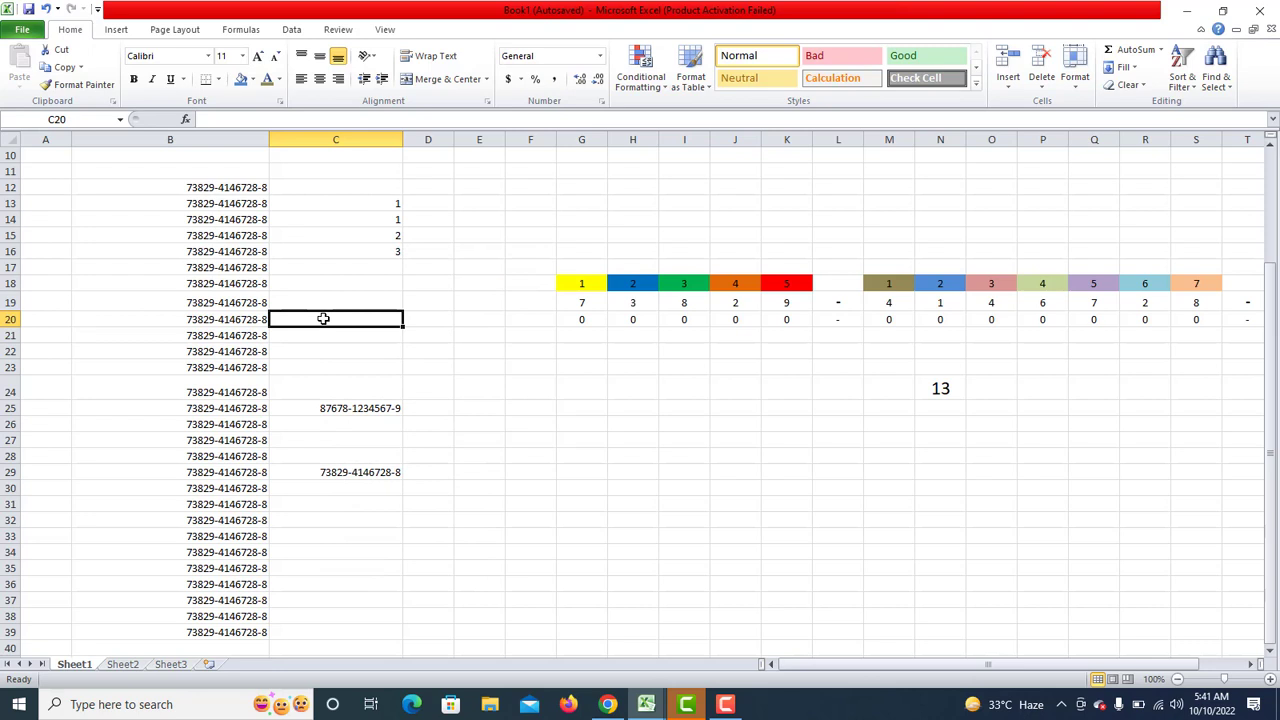
{"action": "left_click", "coordinate": [238, 189]}
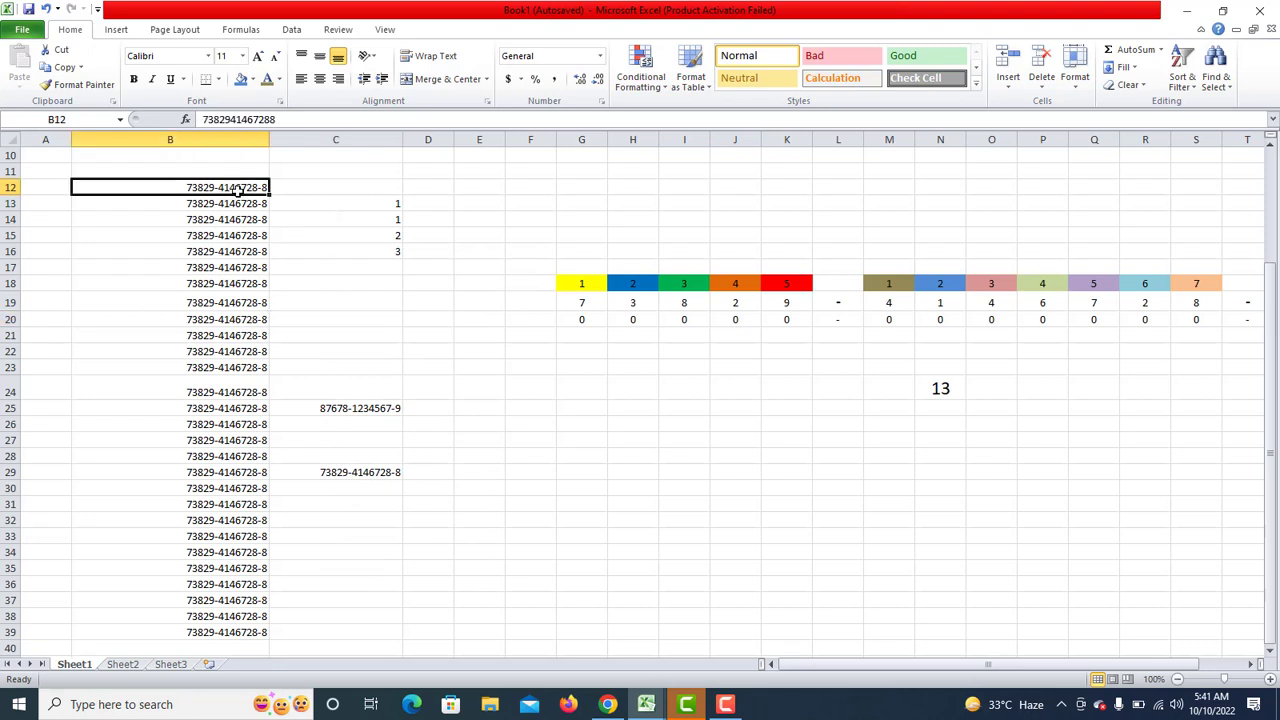
{"action": "left_click_drag", "start_coordinate": [238, 189], "coordinate": [371, 628]}
{"action": "right_click", "coordinate": [323, 550]}
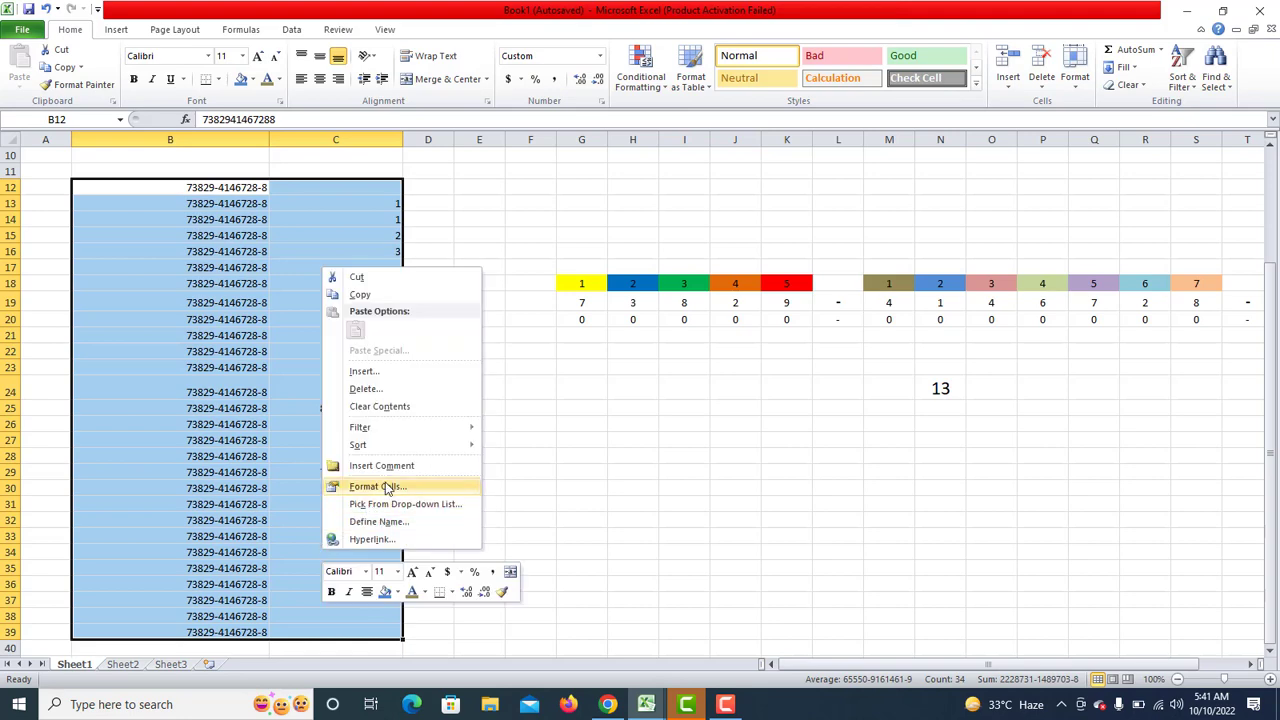
{"action": "left_click", "coordinate": [387, 488]}
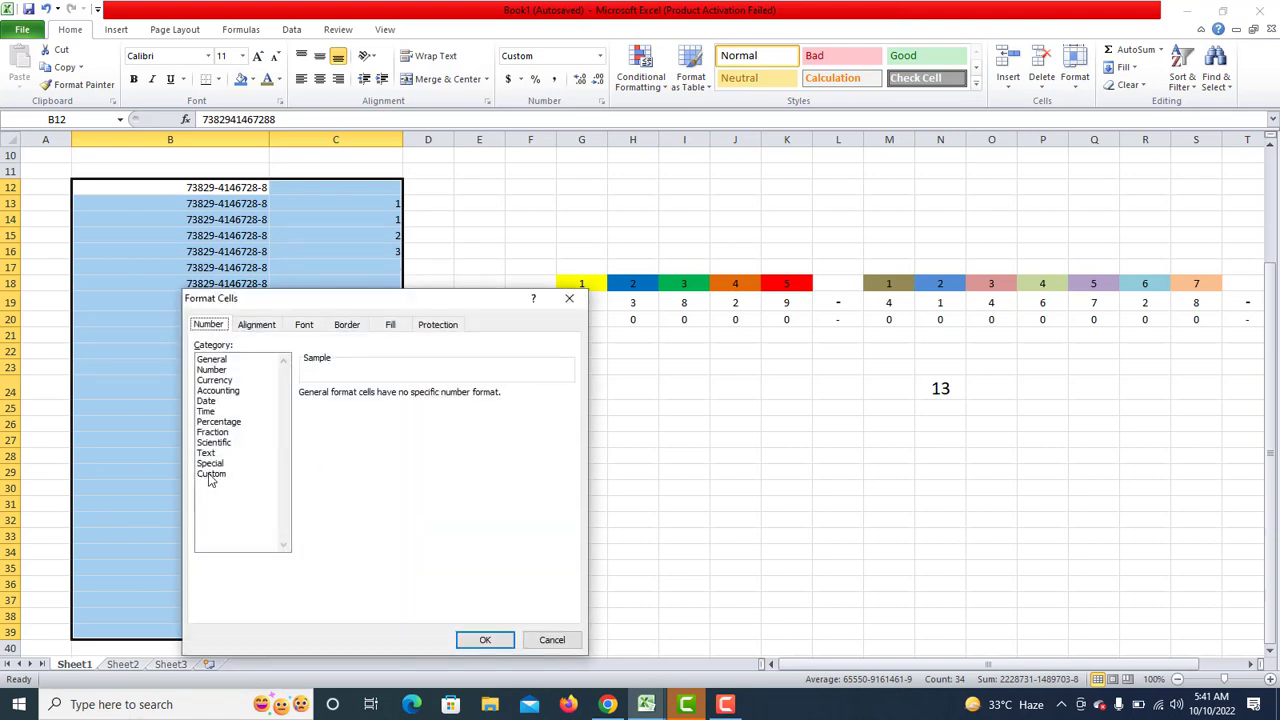
{"action": "left_click", "coordinate": [214, 474]}
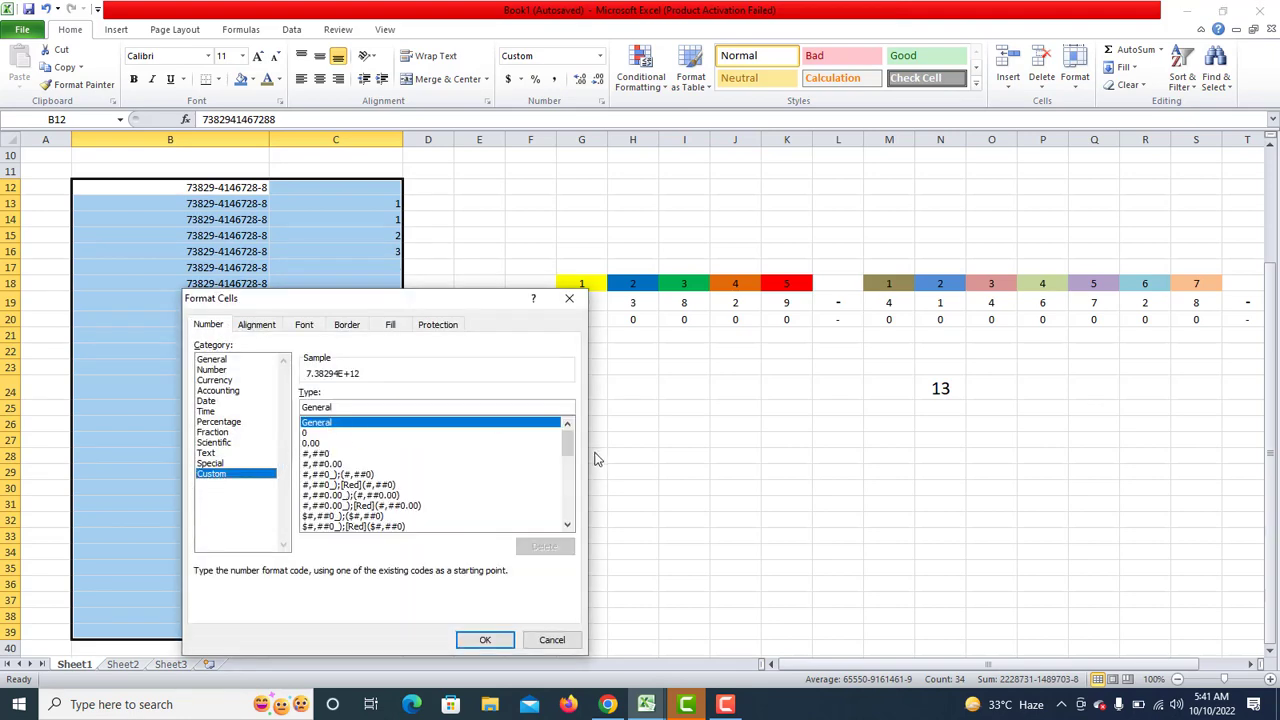
{"action": "left_click_drag", "start_coordinate": [566, 452], "coordinate": [567, 512]}
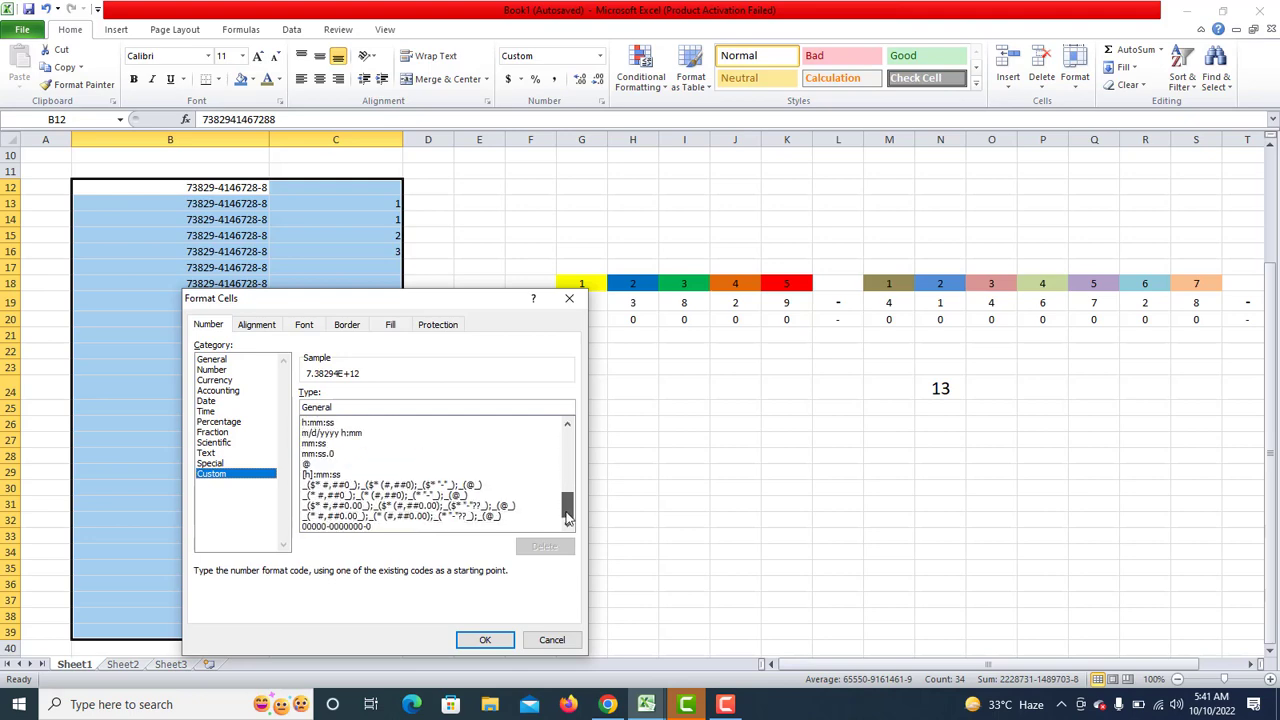
{"action": "left_click", "coordinate": [338, 527]}
{"action": "left_click", "coordinate": [544, 546]}
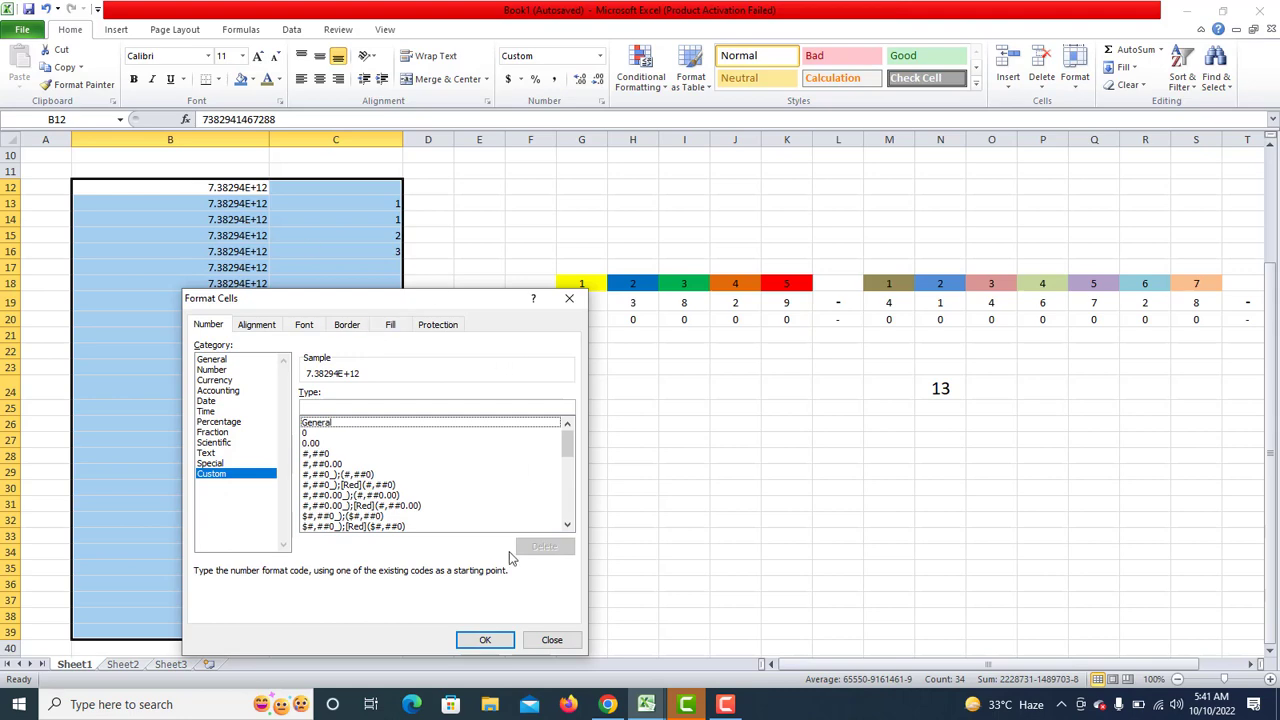
{"action": "left_click", "coordinate": [494, 638]}
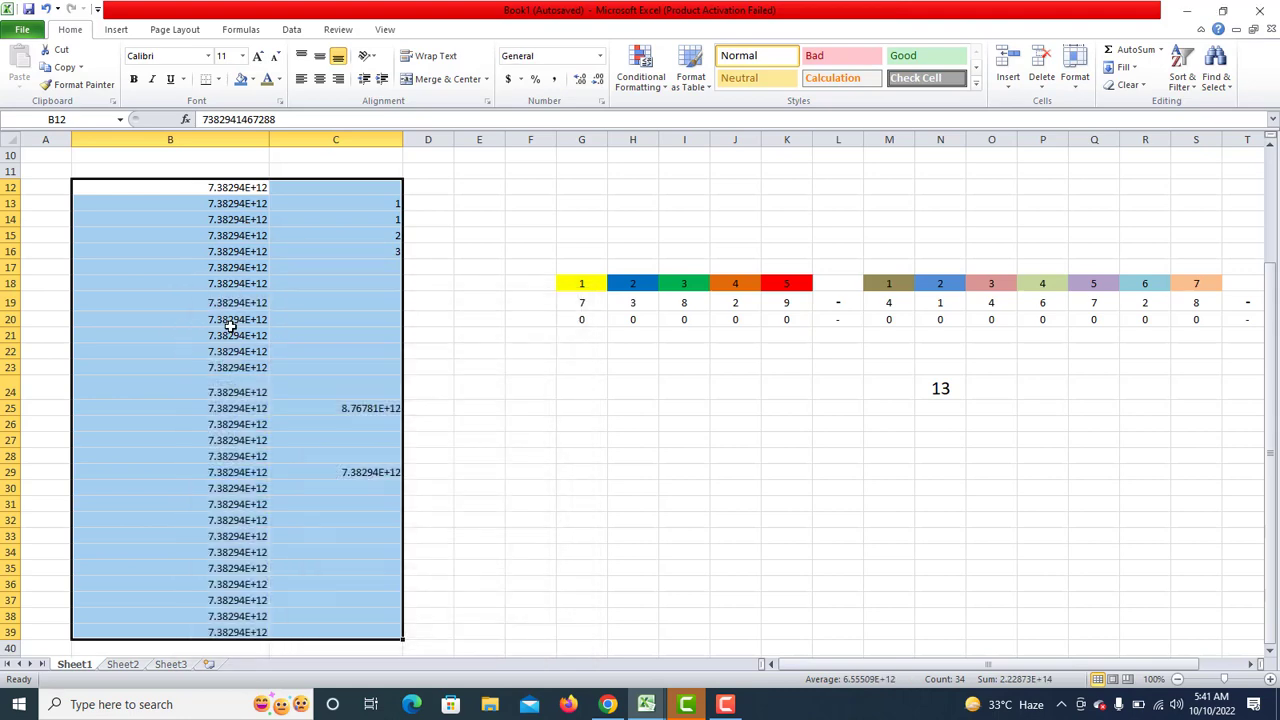
{"action": "right_click", "coordinate": [232, 327]}
{"action": "left_click", "coordinate": [288, 546]}
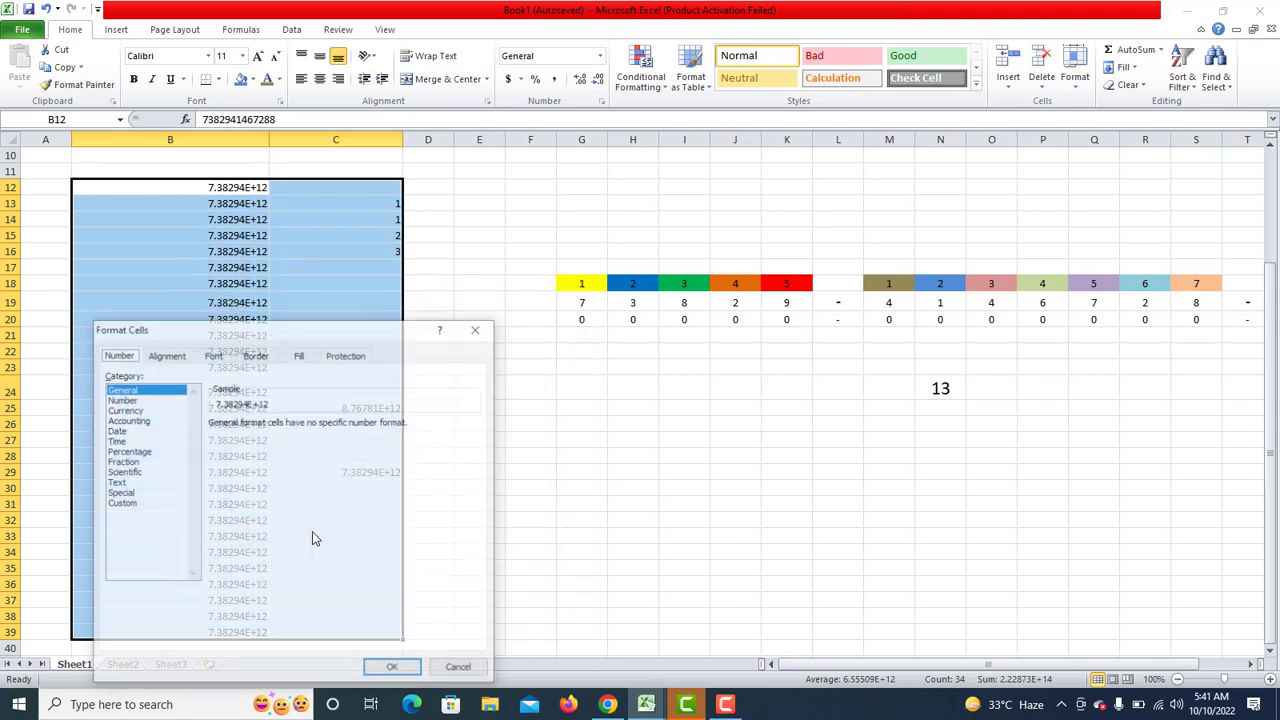
{"action": "left_click", "coordinate": [120, 503]}
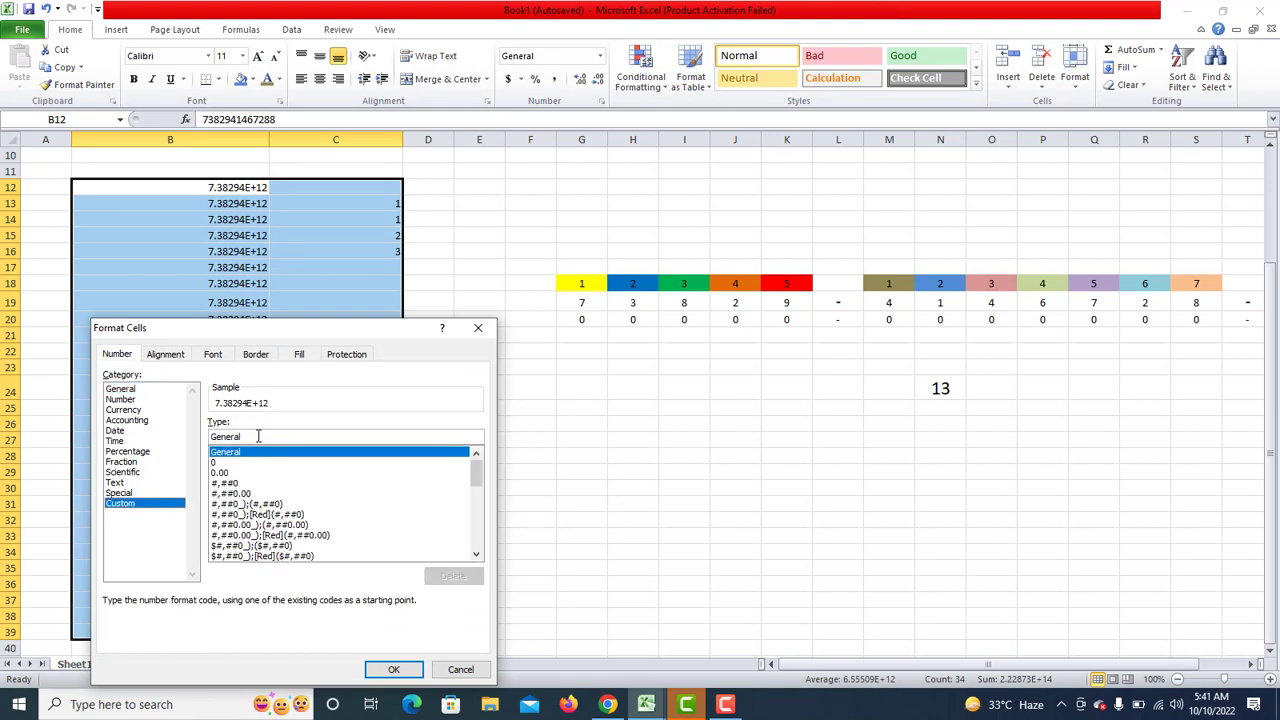
{"action": "left_click_drag", "start_coordinate": [258, 436], "coordinate": [208, 437]}
{"action": "key", "text": "BackSpace"}
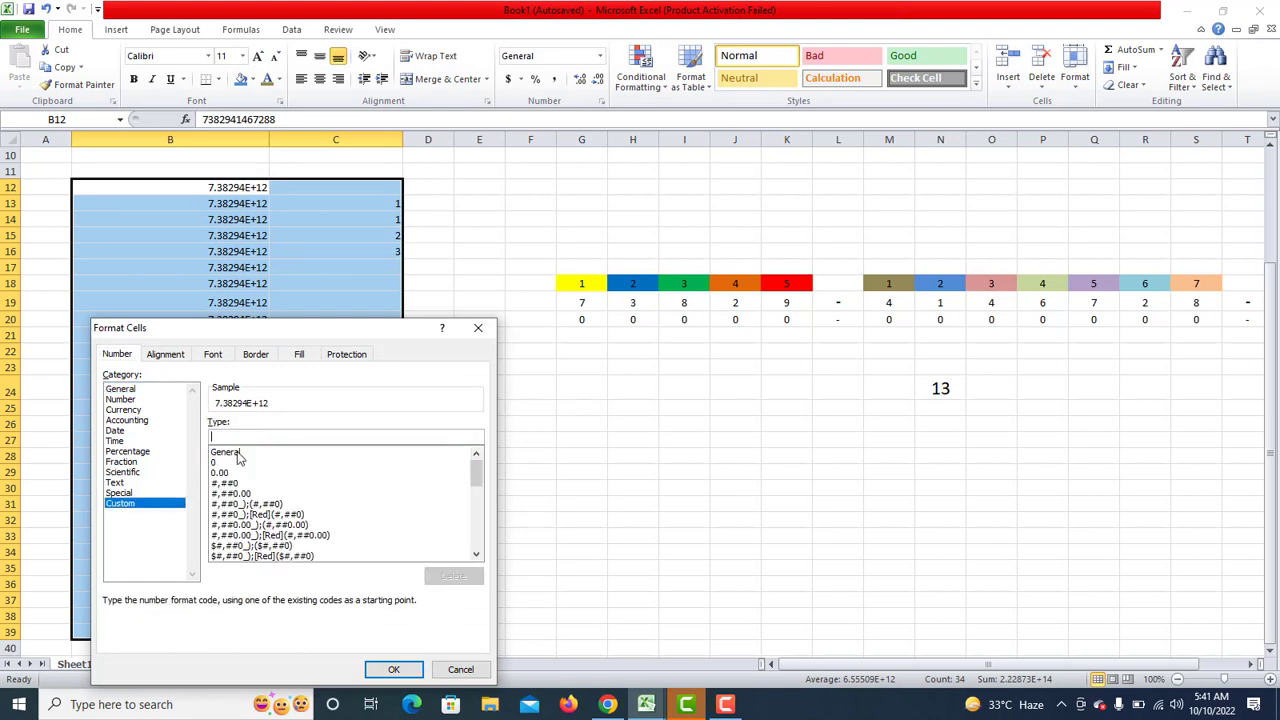
{"action": "type", "text": "000"}
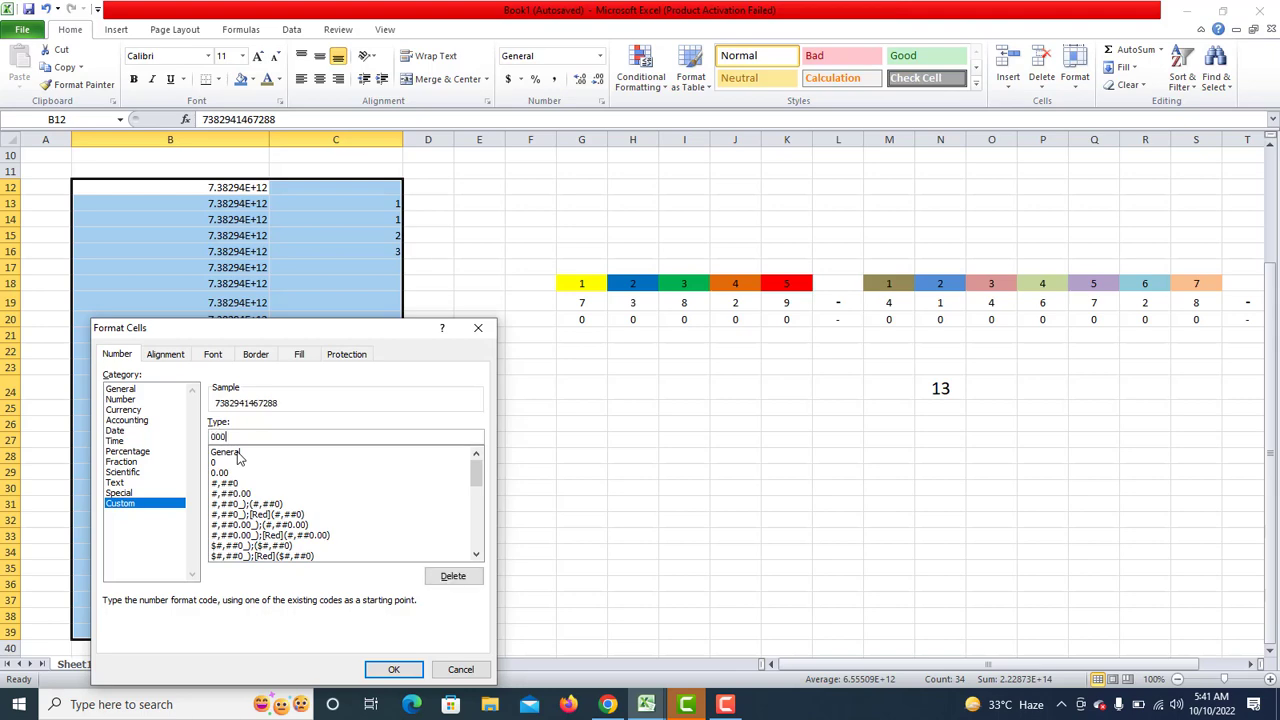
{"action": "type", "text": "00"}
{"action": "type", "text": "-0000"}
{"action": "type", "text": "00"}
{"action": "type", "text": "0"}
{"action": "type", "text": "-1"}
{"action": "type", "text": "0"}
{"action": "left_click", "coordinate": [395, 670]}
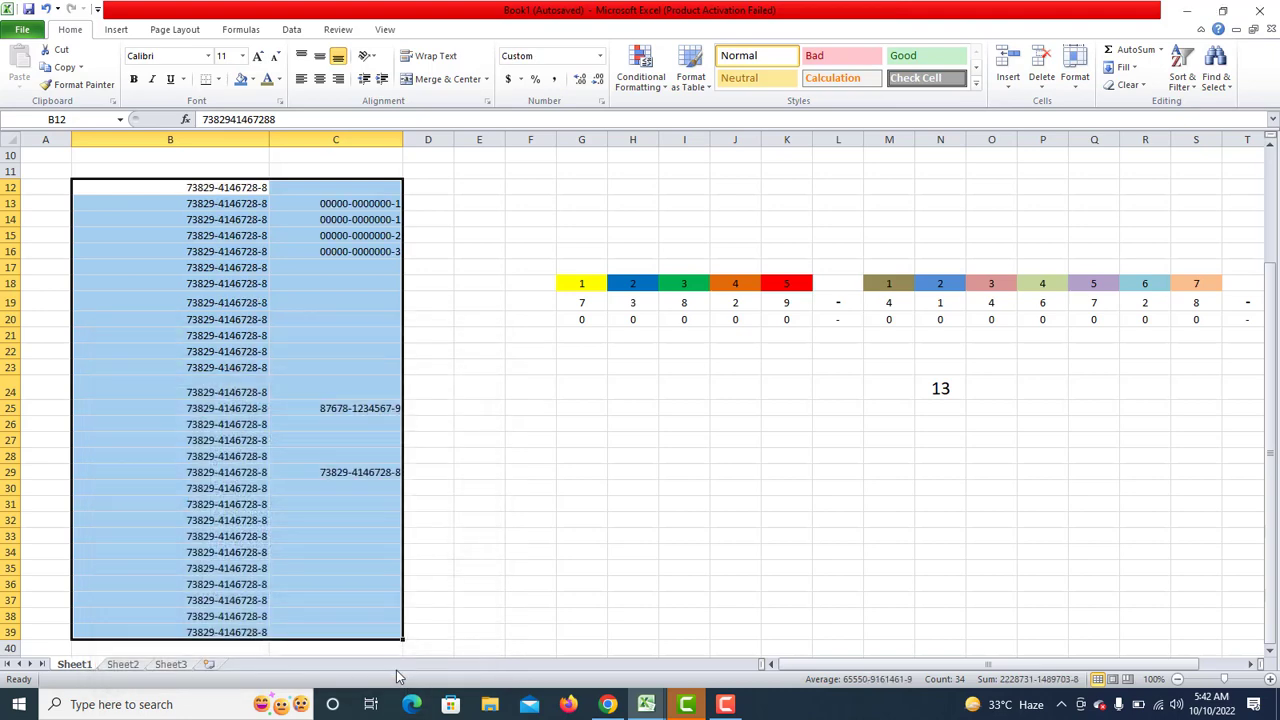
{"action": "left_click", "coordinate": [245, 443]}
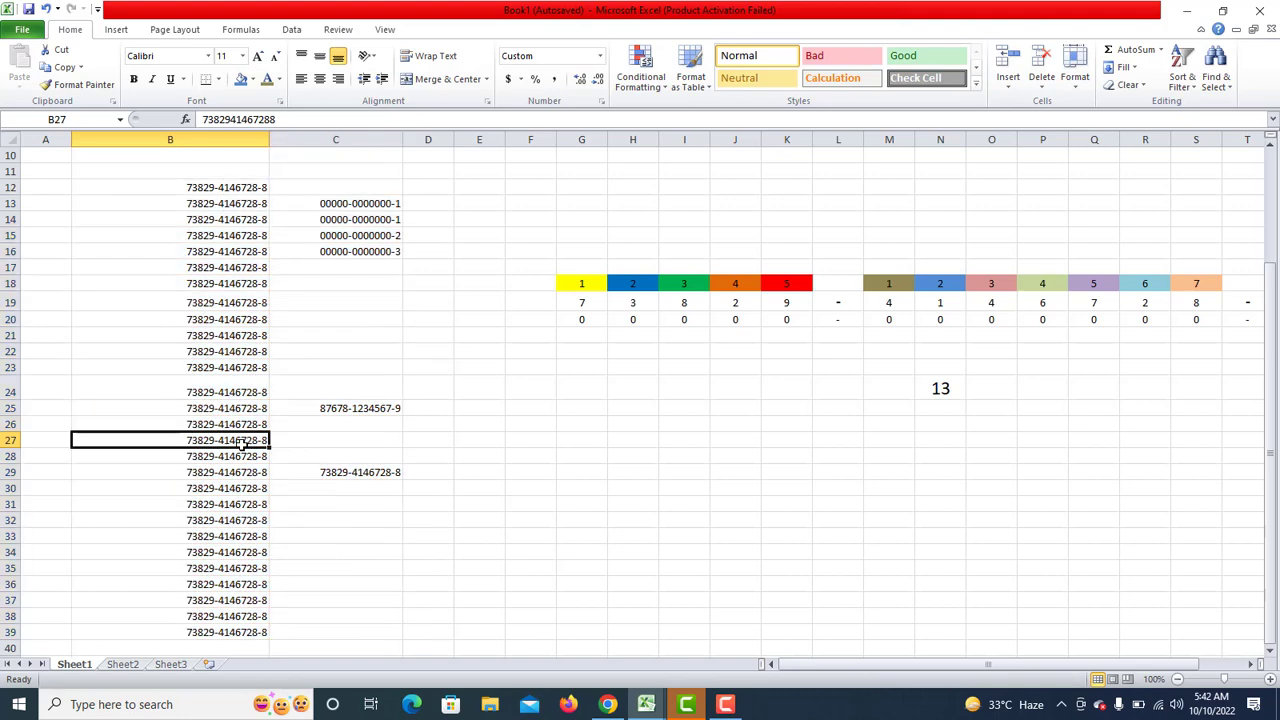
{"action": "left_click", "coordinate": [328, 343]}
{"action": "left_click", "coordinate": [337, 304]}
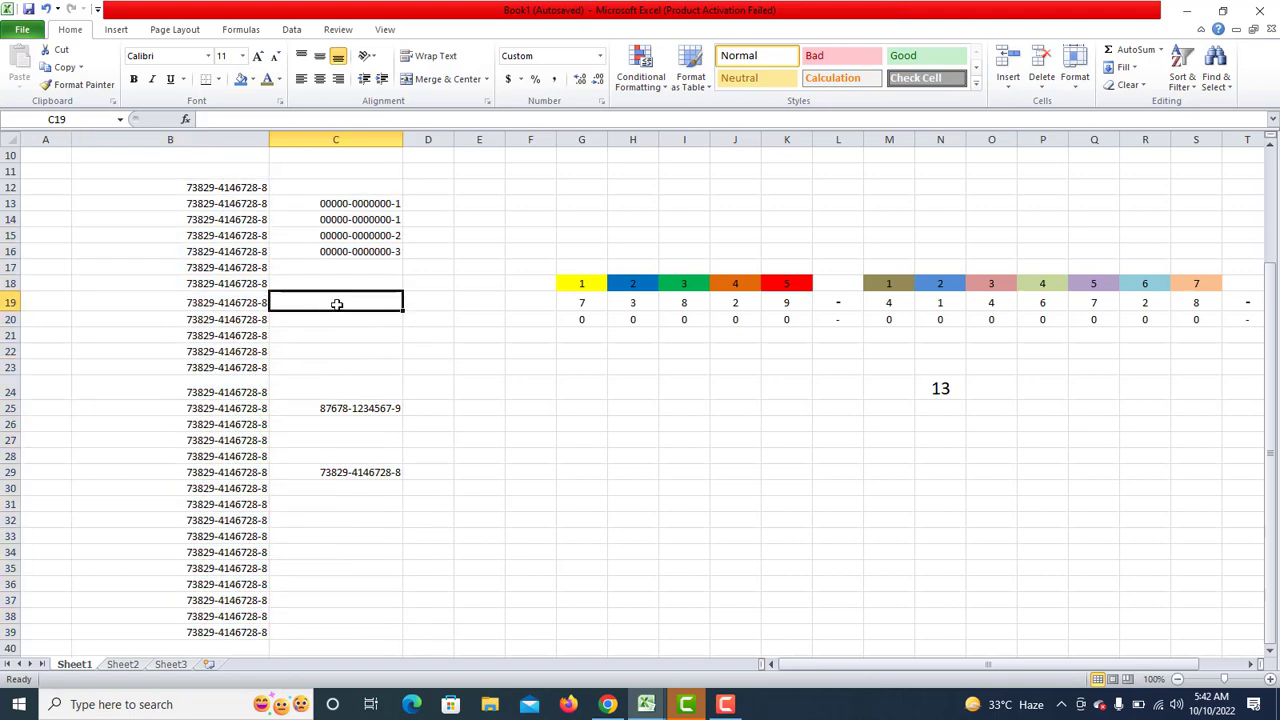
{"action": "type", "text": "778"}
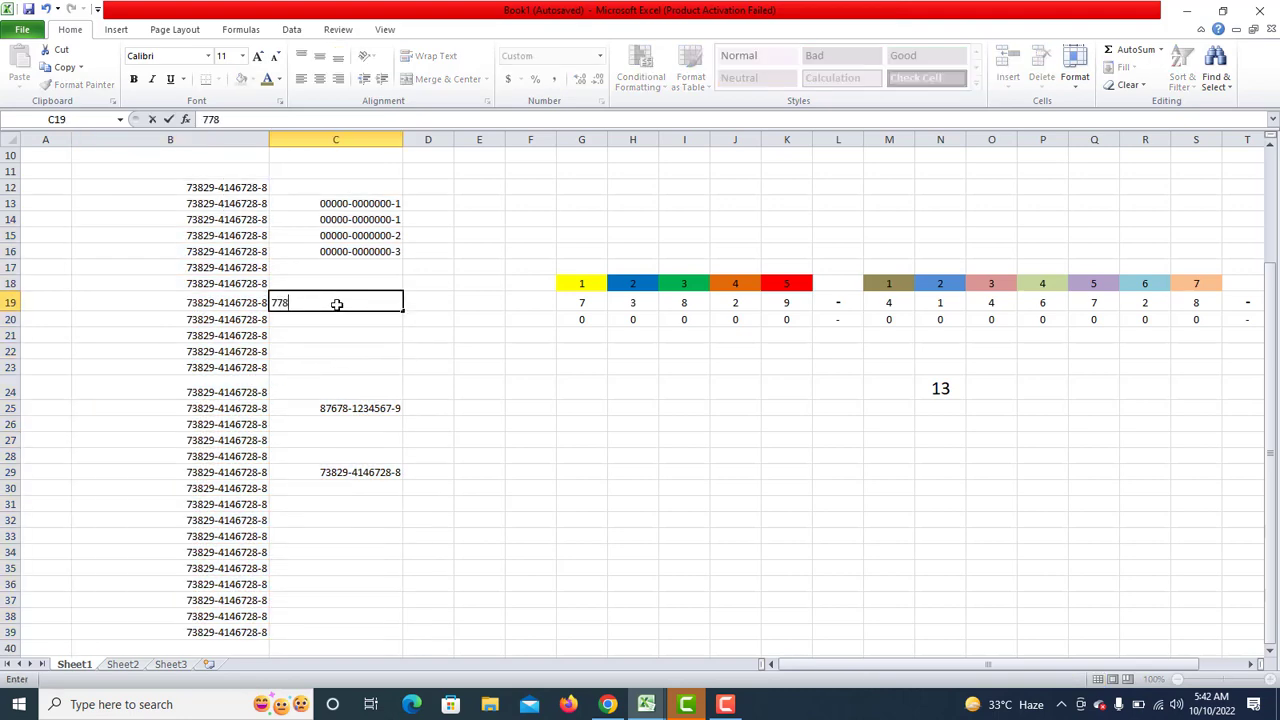
{"action": "type", "text": "8887665577777678"}
{"action": "key", "text": "Return"}
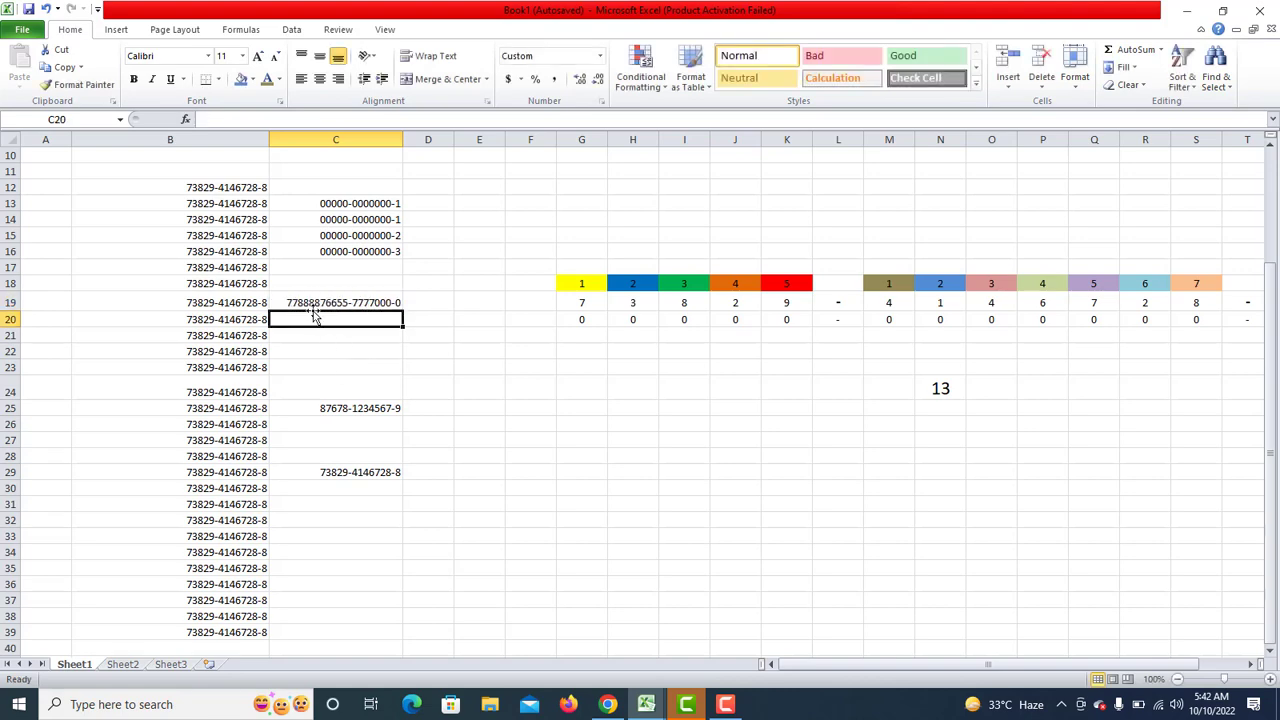
{"action": "left_click", "coordinate": [292, 303]}
{"action": "double_click", "coordinate": [296, 303]}
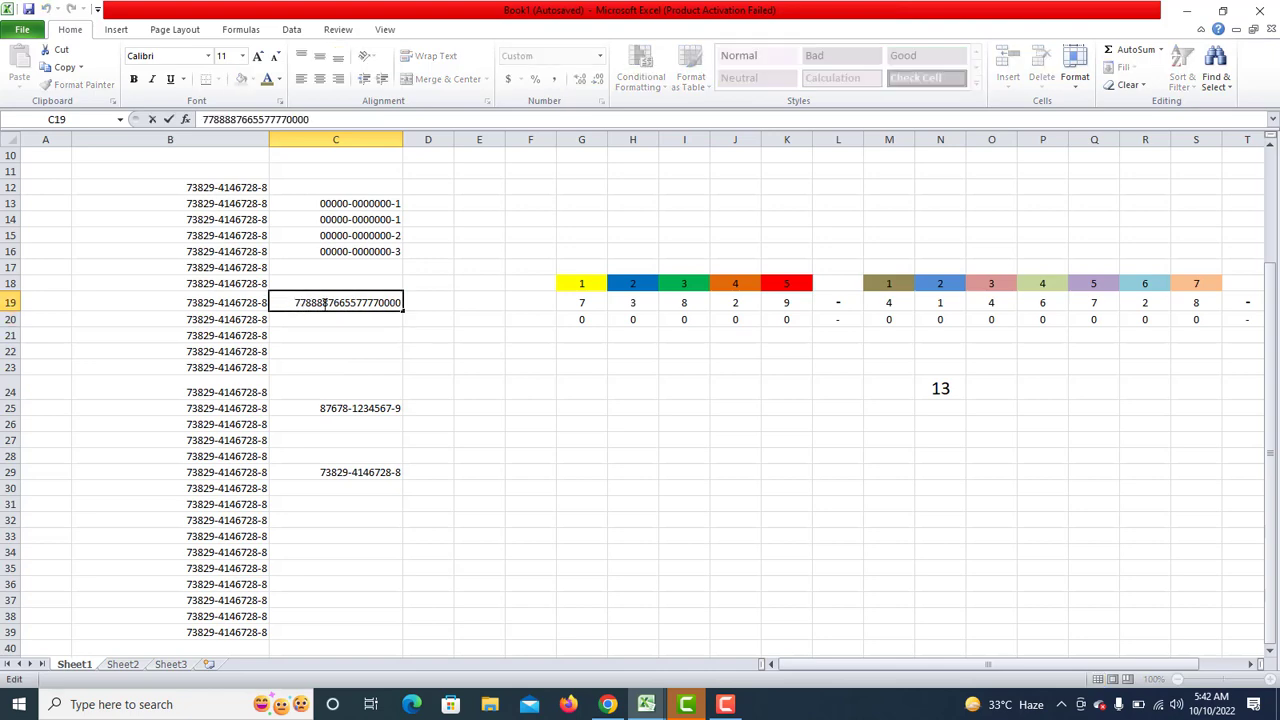
{"action": "left_click_drag", "start_coordinate": [296, 303], "coordinate": [322, 303]}
{"action": "left_click", "coordinate": [288, 325]}
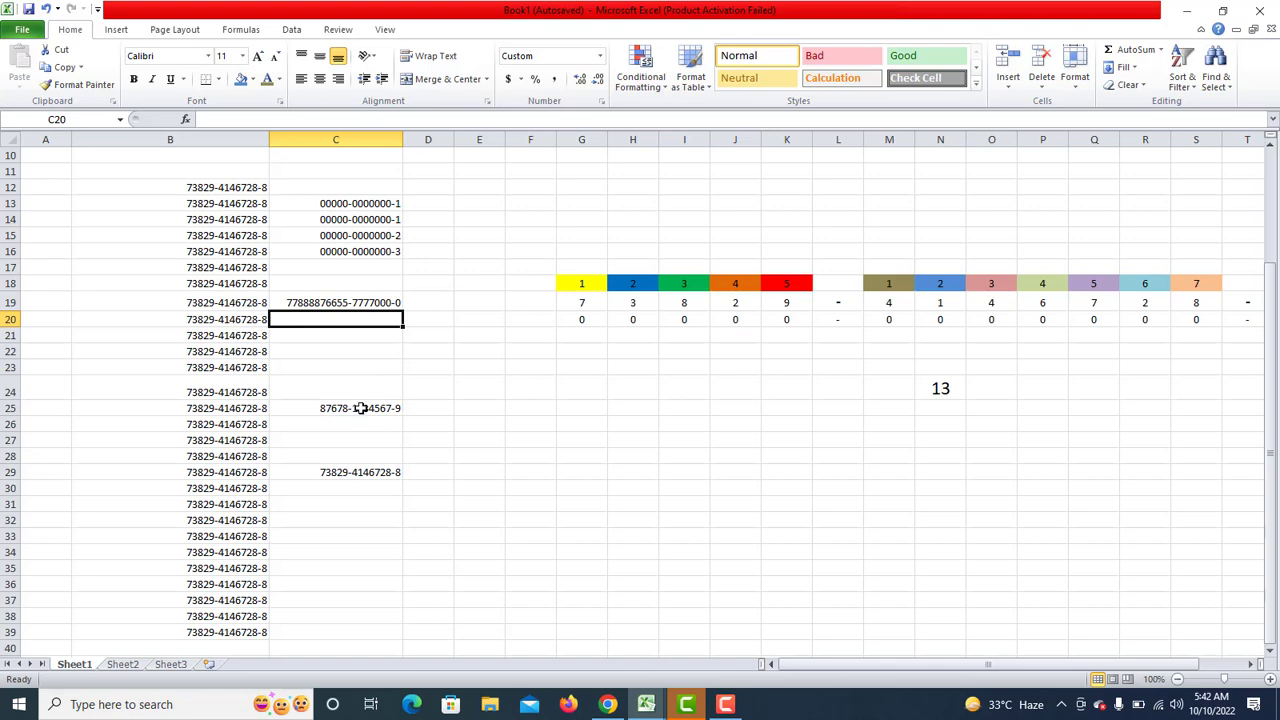
{"action": "left_click", "coordinate": [219, 429]}
{"action": "left_click", "coordinate": [230, 504]}
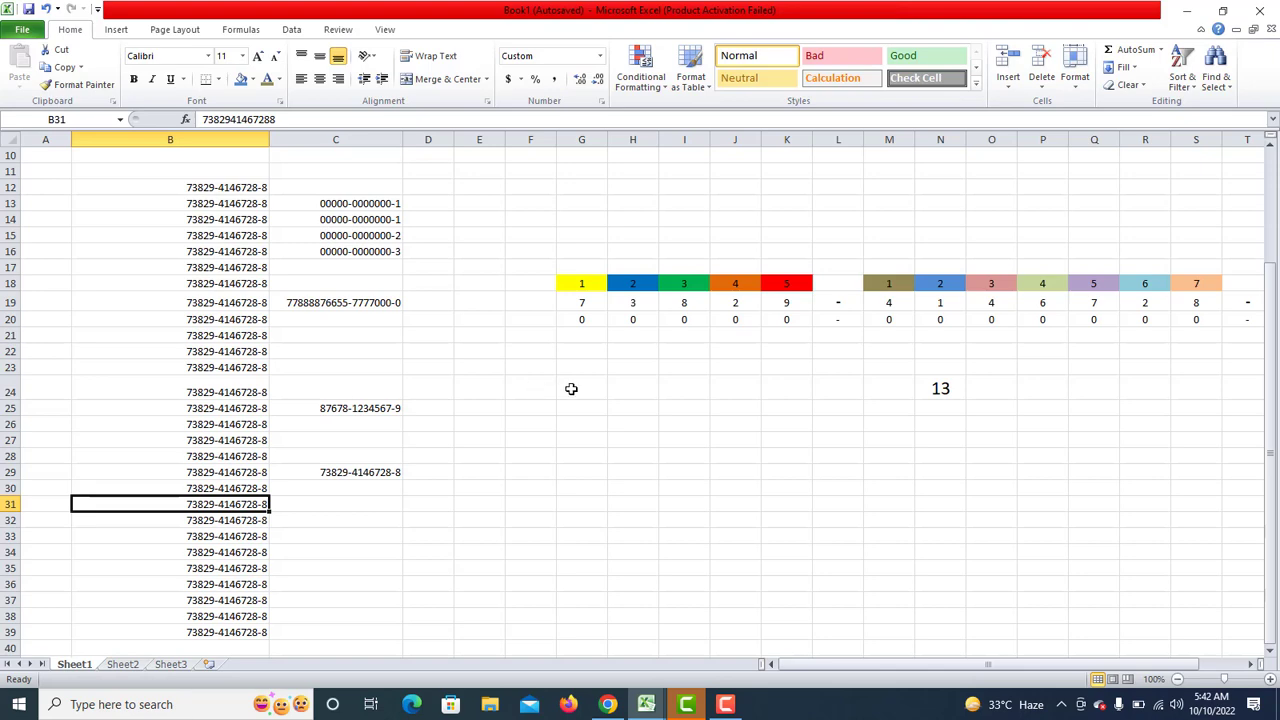
{"action": "left_click_drag", "start_coordinate": [580, 319], "coordinate": [781, 319]}
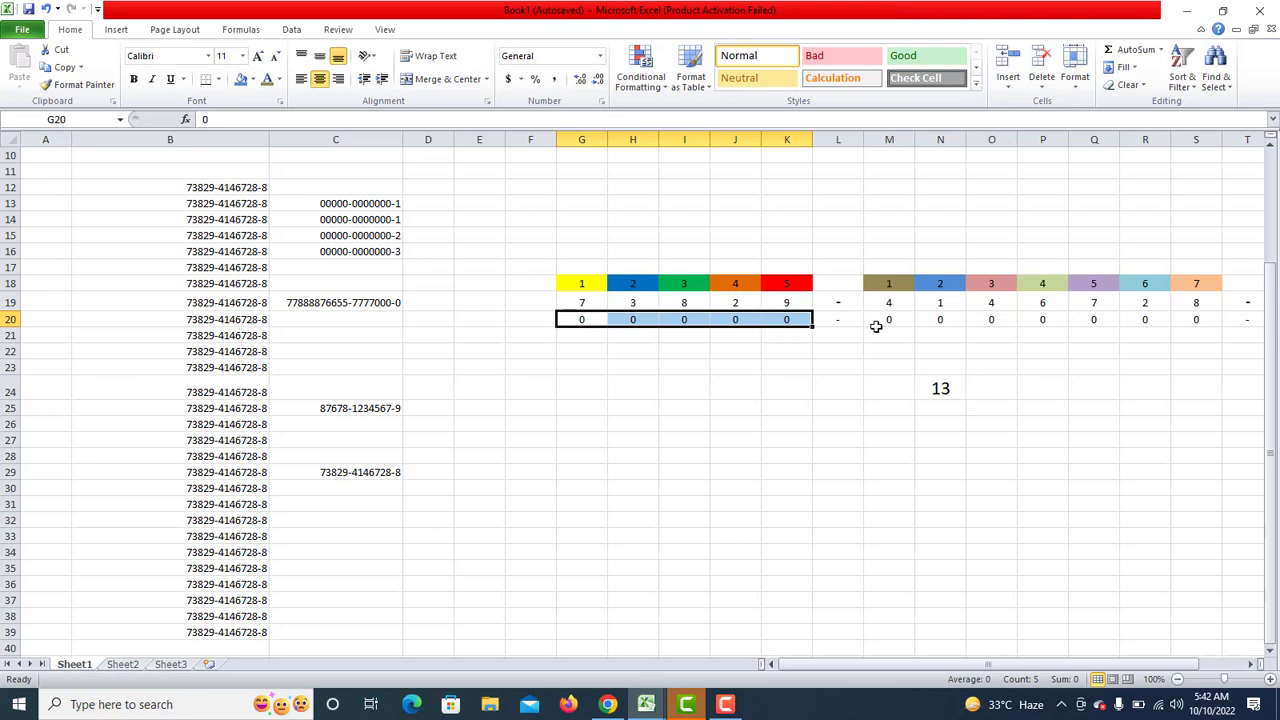